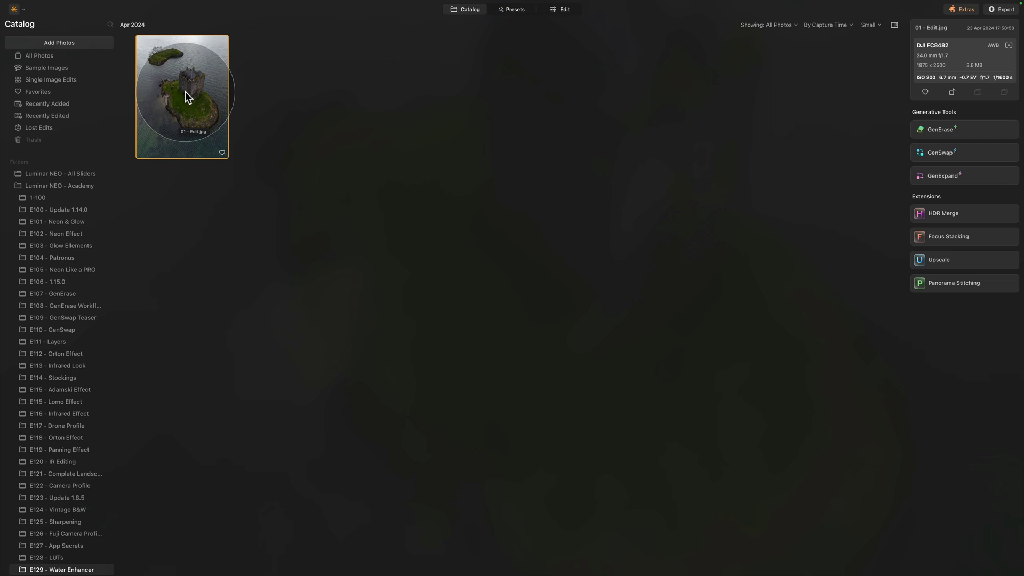
Step: Open the photo 01 - Edit.jpg for editing and expand the Water Enhancer tool's settings
{"action": "left_click", "coordinate": [564, 12]}
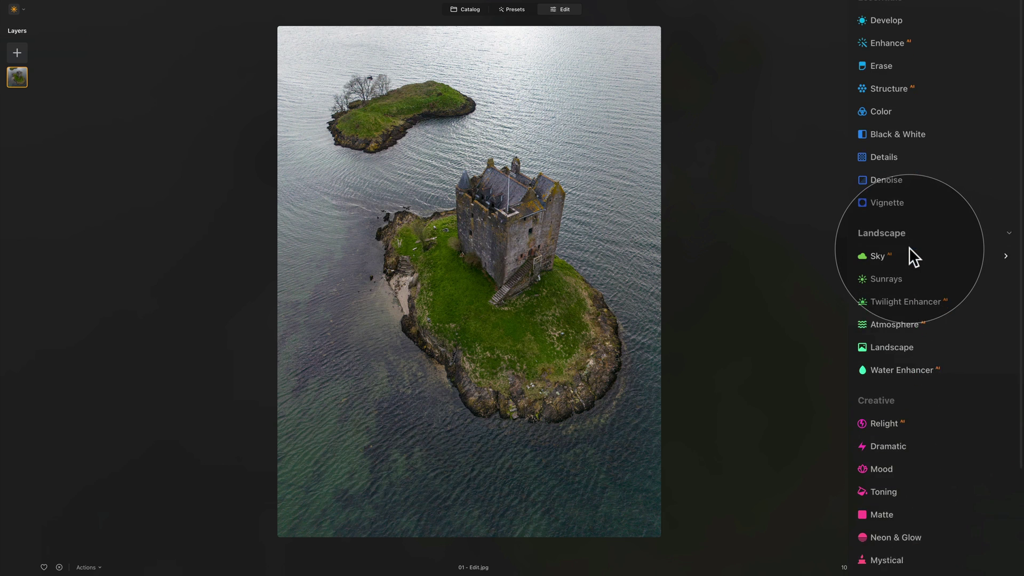
{"action": "scroll", "coordinate": [914, 229], "scroll_direction": "down", "scroll_amount": 4}
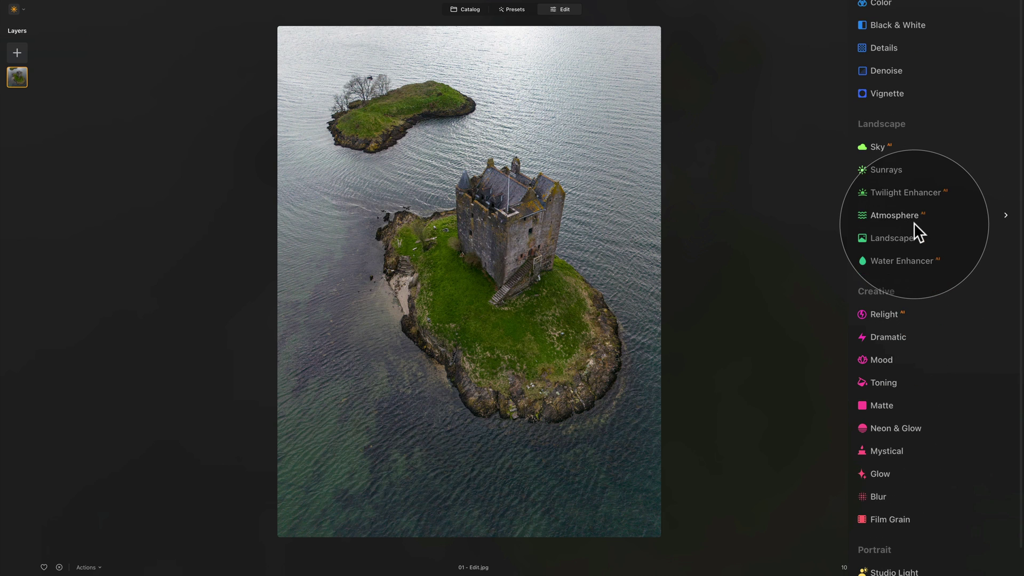
{"action": "left_click", "coordinate": [913, 261]}
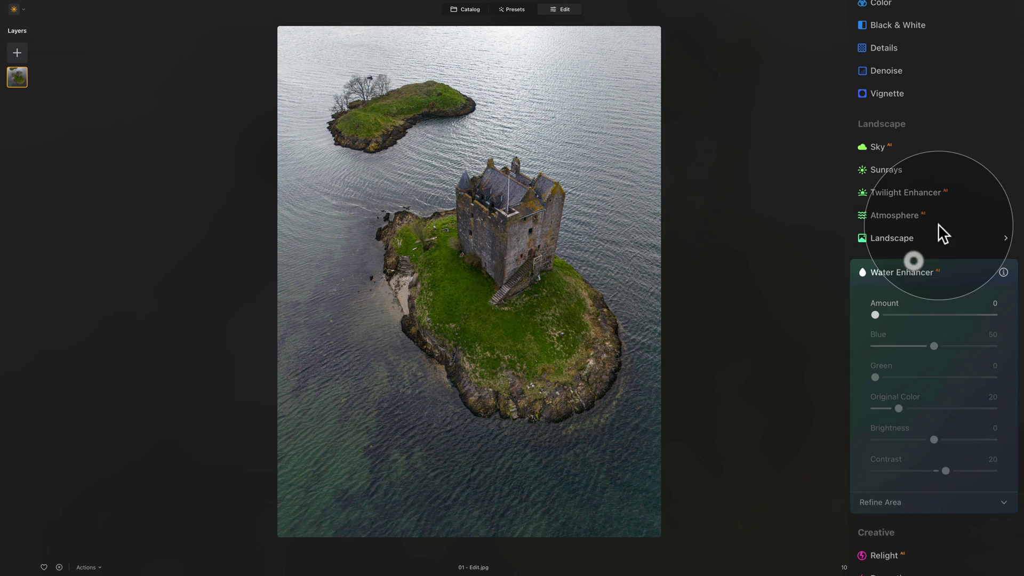
{"action": "scroll", "coordinate": [918, 144], "scroll_direction": "down", "scroll_amount": 4}
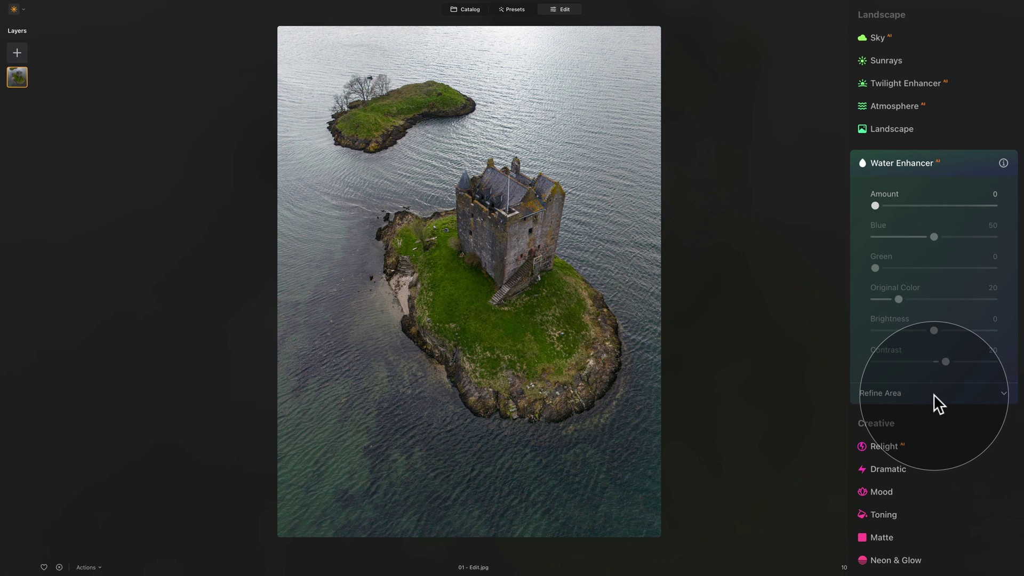
Step: Look at the Refine Area options of Water Enhancer and collapse them again
{"action": "scroll", "coordinate": [933, 394], "scroll_direction": "down", "scroll_amount": 3}
{"action": "left_click", "coordinate": [933, 304]}
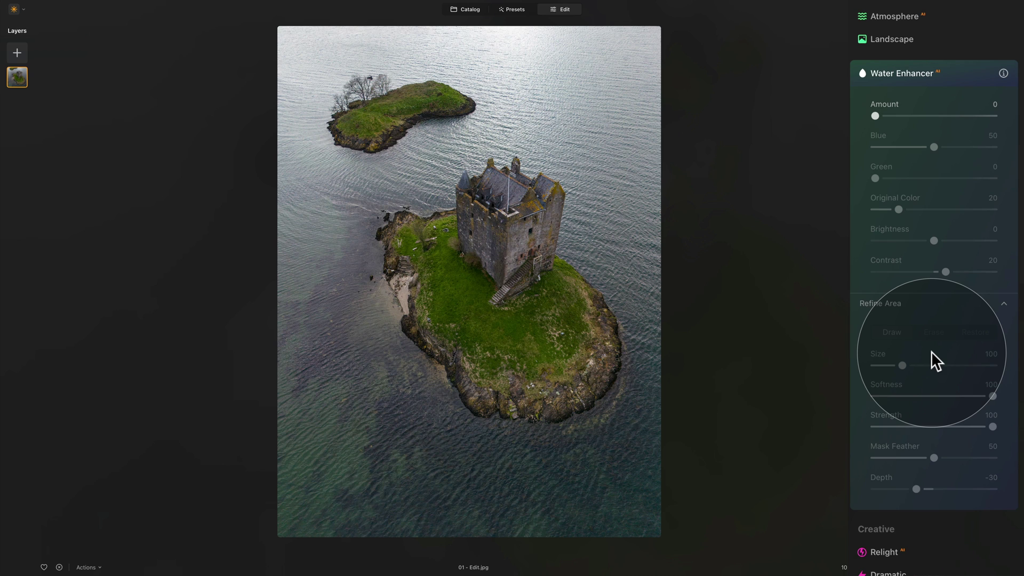
{"action": "left_click", "coordinate": [927, 305]}
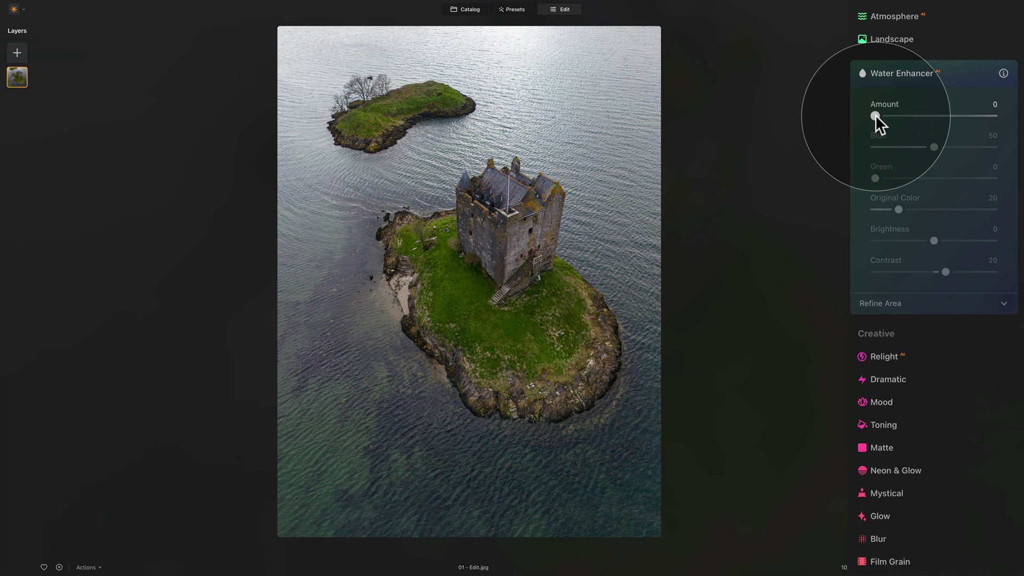
Step: Test the Water Enhancer Amount at strengths between 7 and 88, reset it, and set it to 50
{"action": "left_click_drag", "start_coordinate": [875, 114], "coordinate": [936, 113]}
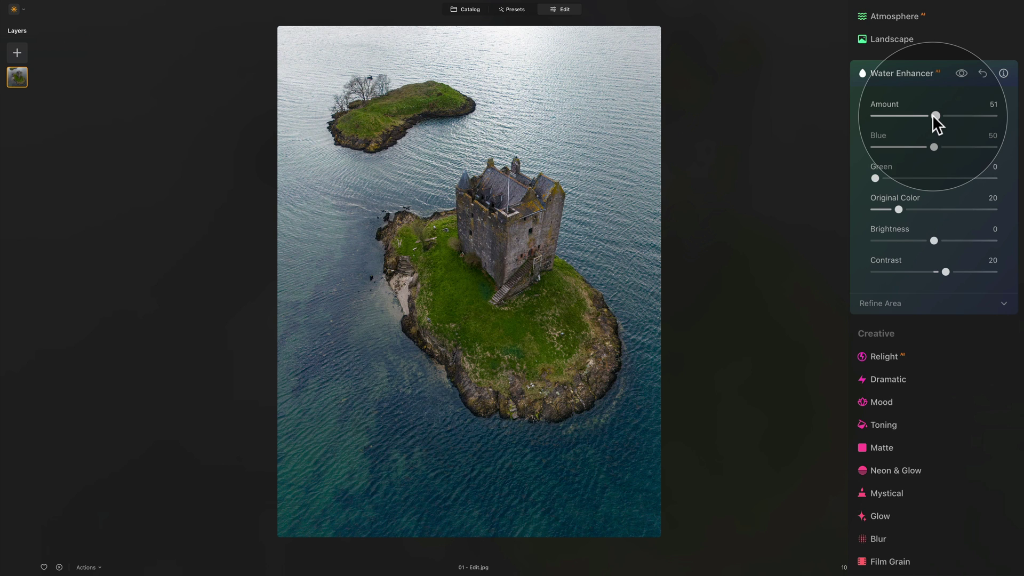
{"action": "left_click_drag", "start_coordinate": [933, 115], "coordinate": [973, 116]}
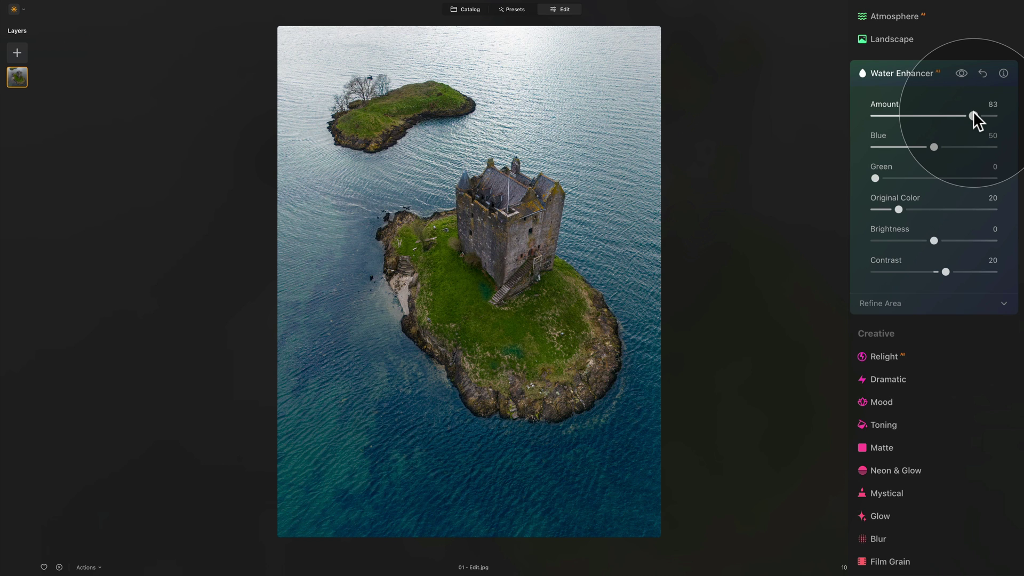
{"action": "left_click_drag", "start_coordinate": [971, 112], "coordinate": [894, 111]}
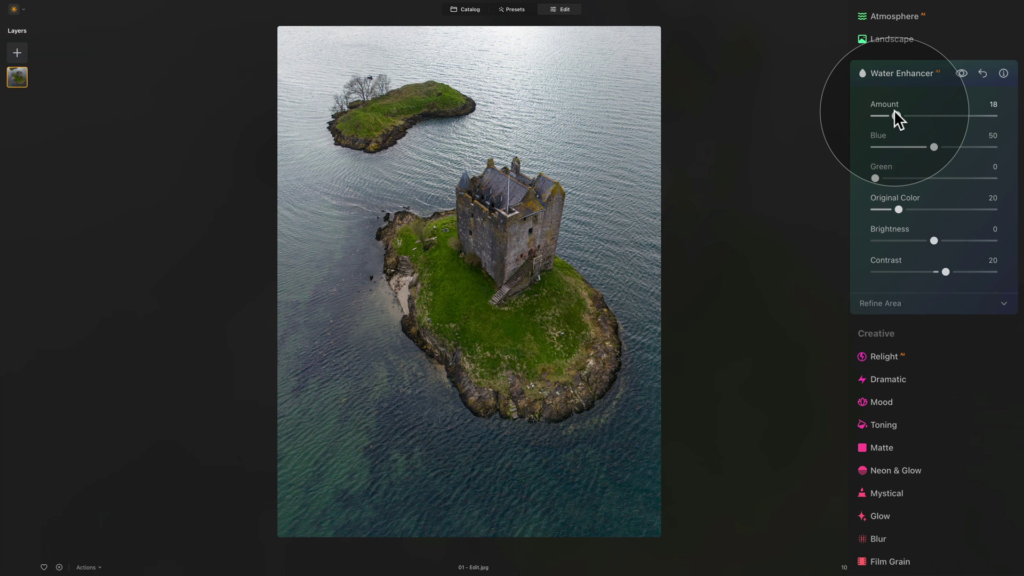
{"action": "left_click_drag", "start_coordinate": [895, 115], "coordinate": [979, 119]}
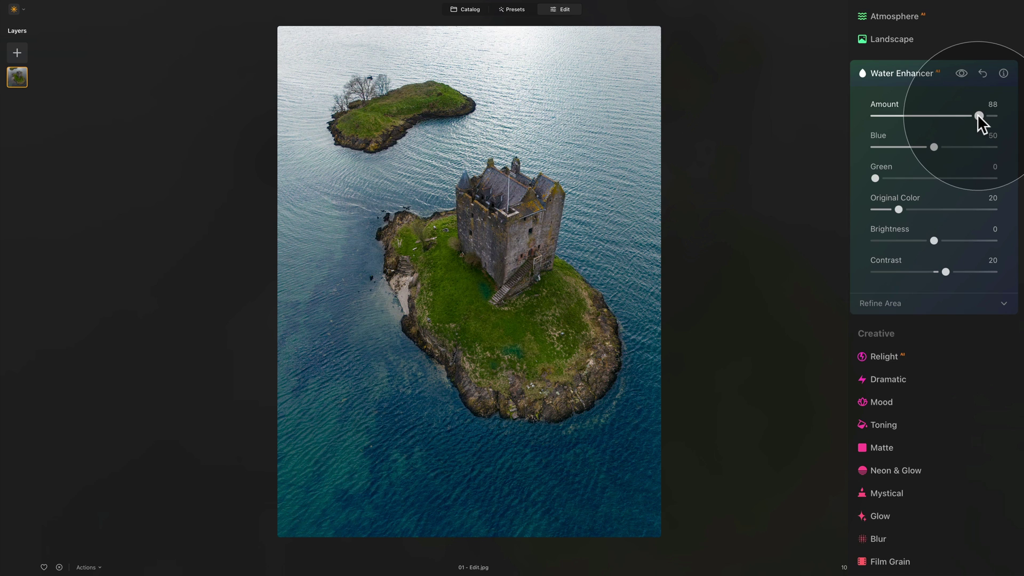
{"action": "left_click_drag", "start_coordinate": [977, 115], "coordinate": [881, 116]}
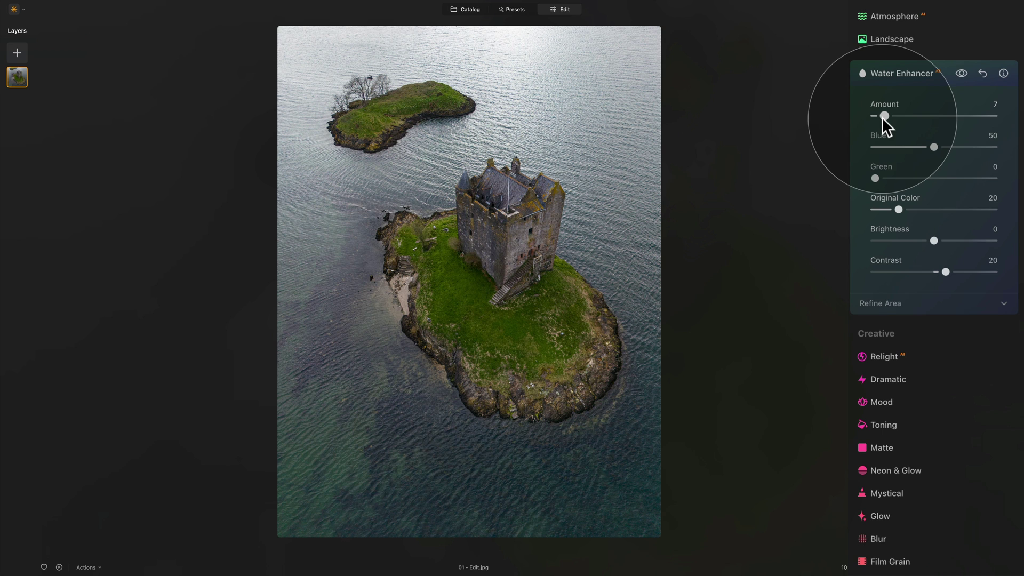
{"action": "left_click_drag", "start_coordinate": [885, 114], "coordinate": [974, 116]}
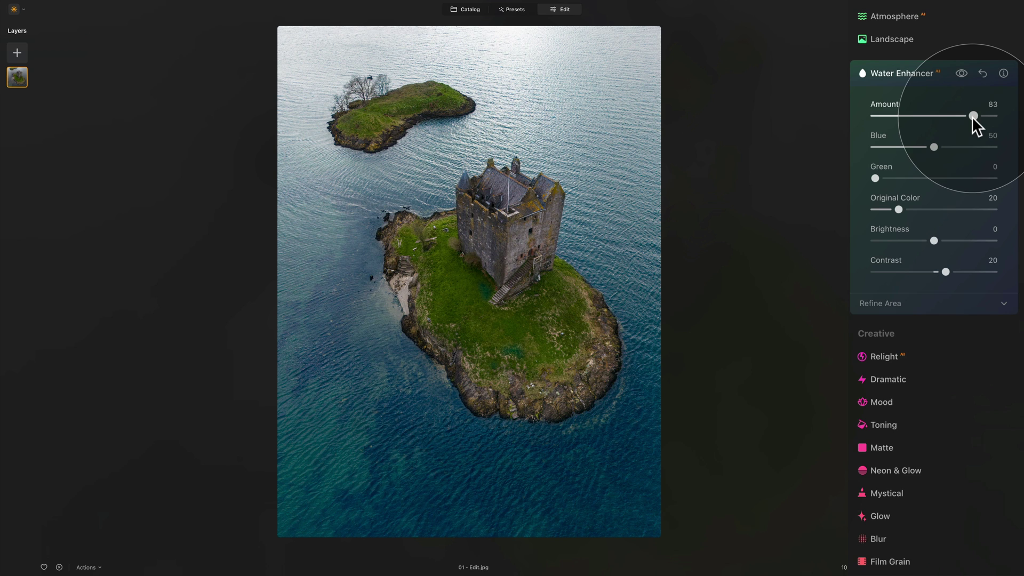
{"action": "double_click", "coordinate": [887, 103]}
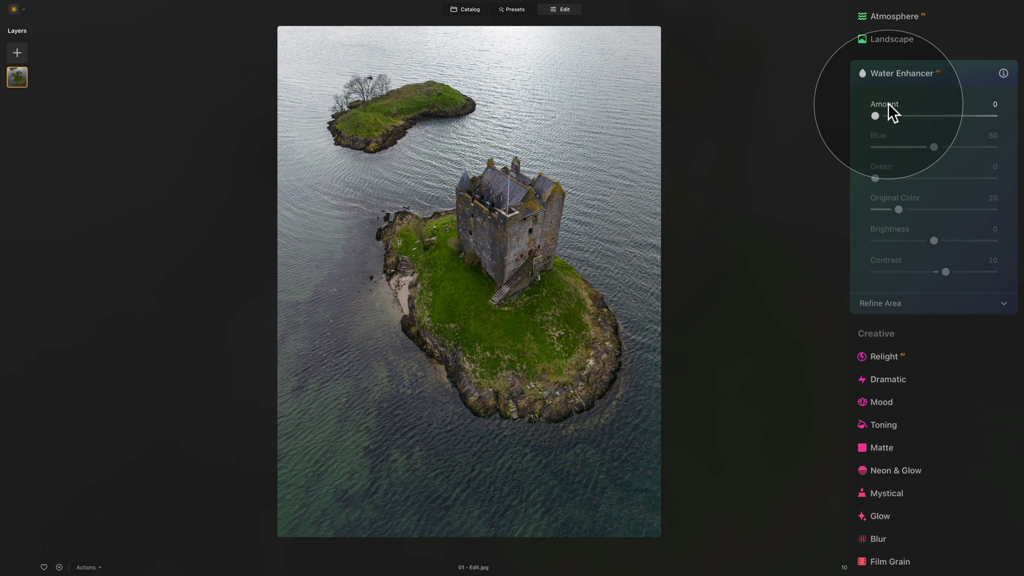
{"action": "left_click_drag", "start_coordinate": [875, 116], "coordinate": [929, 116]}
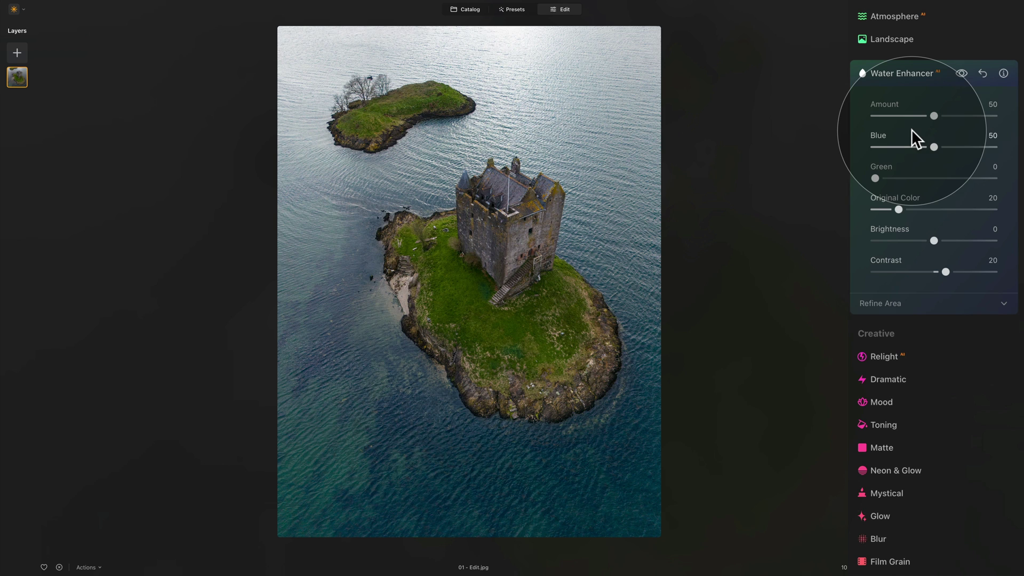
Step: Try the water's Blue value at 0 and at 100, and reset it to its default of 50
{"action": "double_click", "coordinate": [934, 147]}
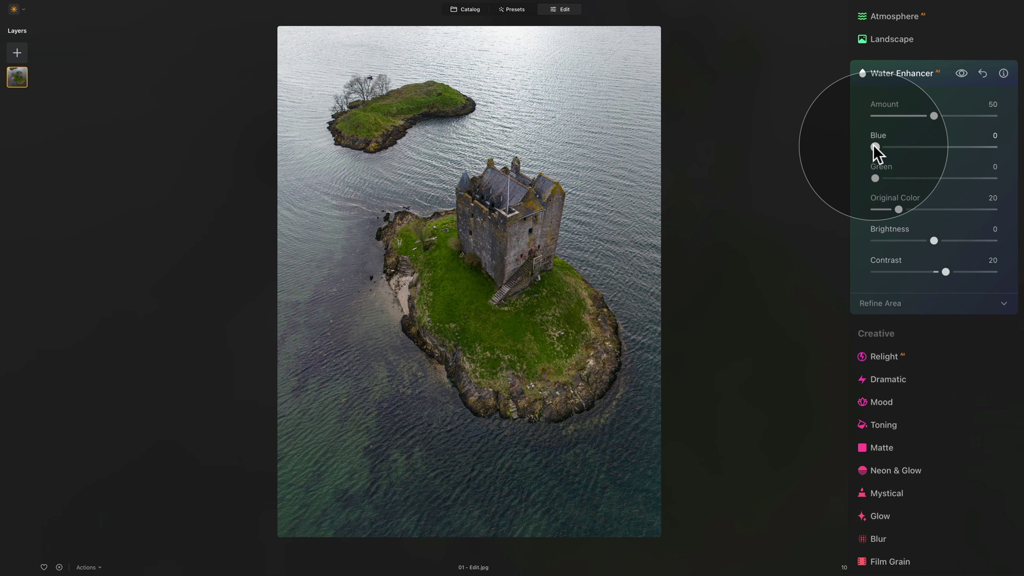
{"action": "left_click_drag", "start_coordinate": [874, 146], "coordinate": [995, 149]}
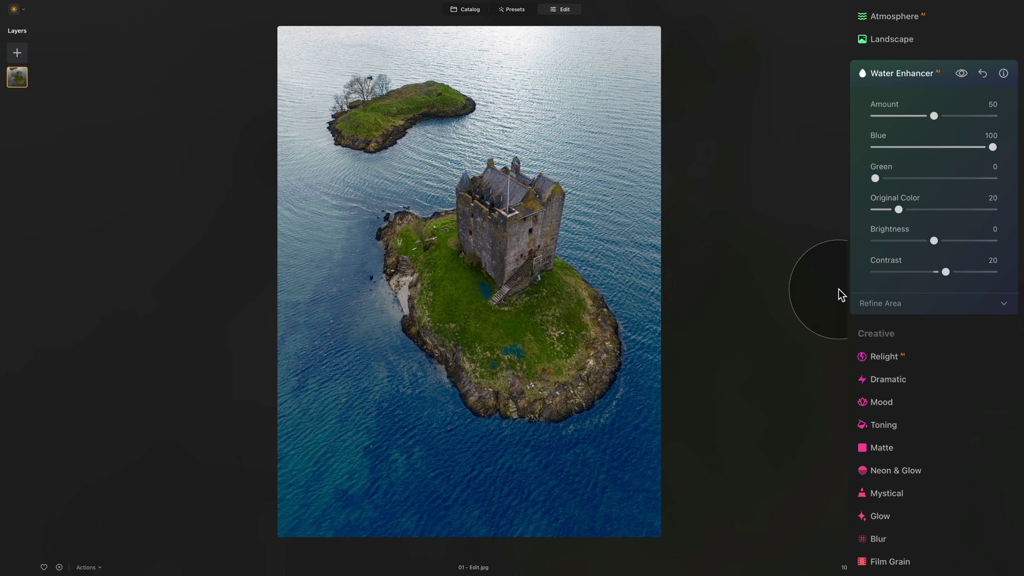
{"action": "double_click", "coordinate": [879, 136]}
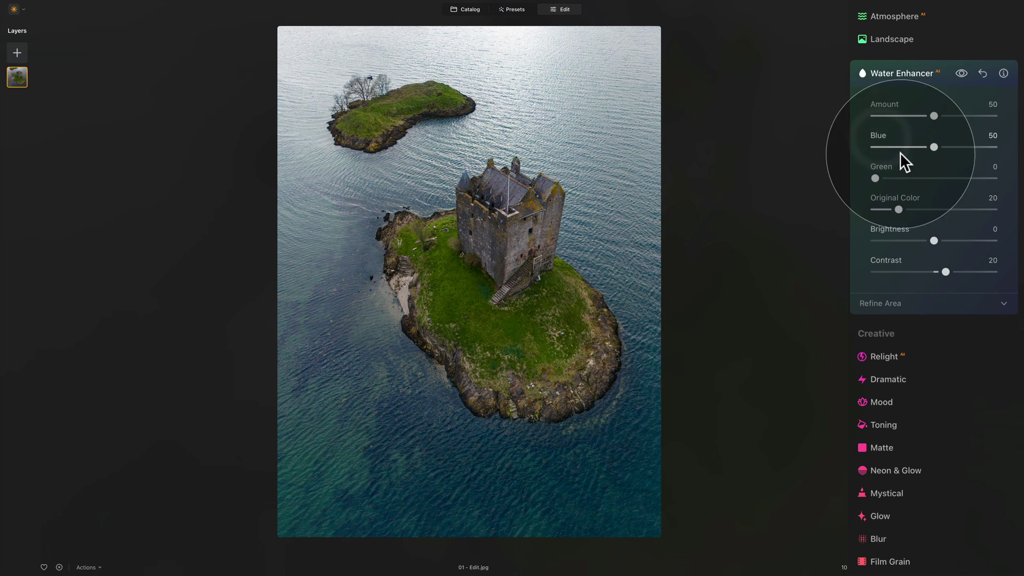
Step: Try Green at 100 with Blue at 0 and at 92, and reset both colour values to their defaults
{"action": "left_click_drag", "start_coordinate": [934, 146], "coordinate": [874, 160]}
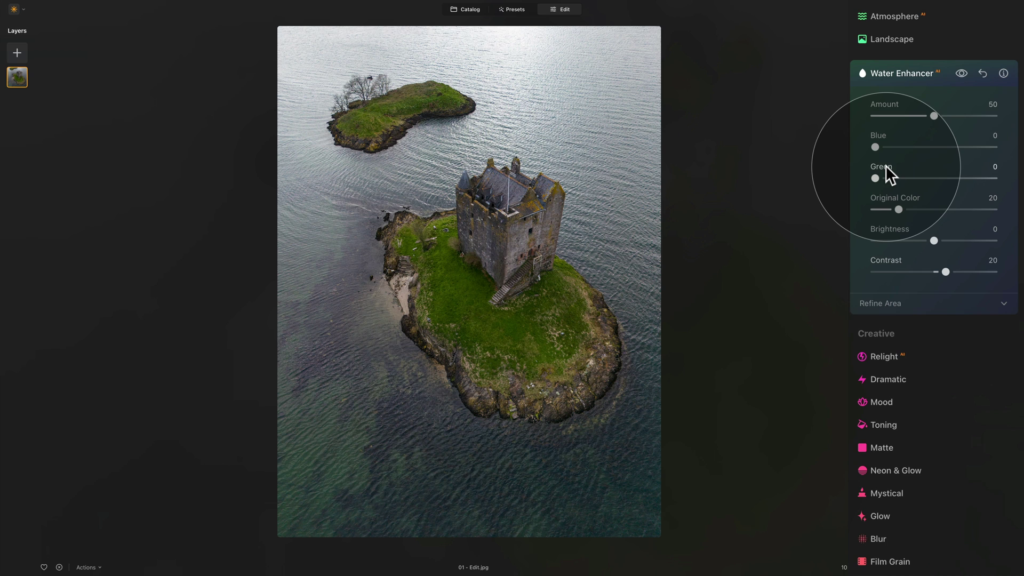
{"action": "left_click_drag", "start_coordinate": [876, 179], "coordinate": [997, 178]}
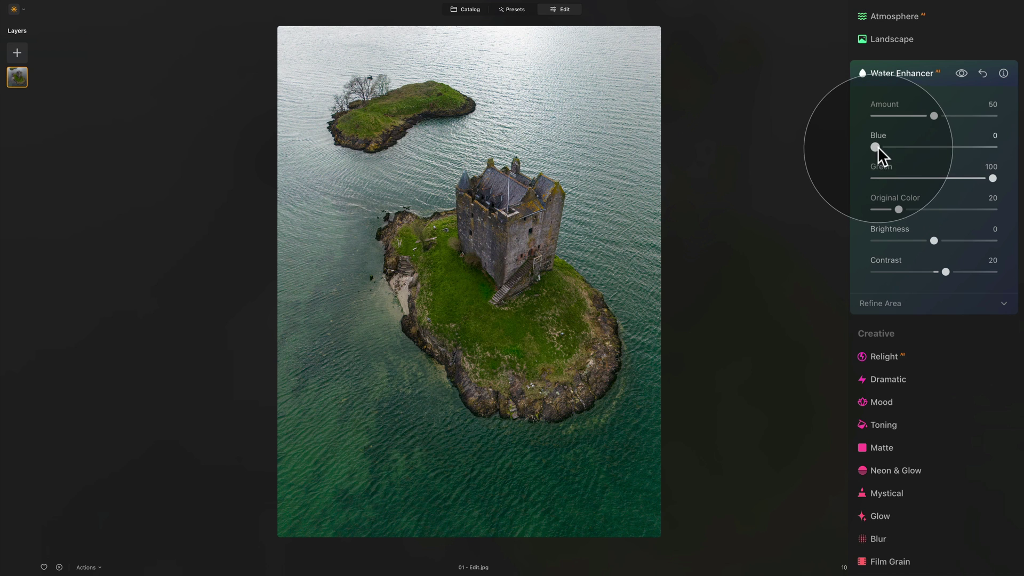
{"action": "left_click_drag", "start_coordinate": [876, 146], "coordinate": [986, 146]}
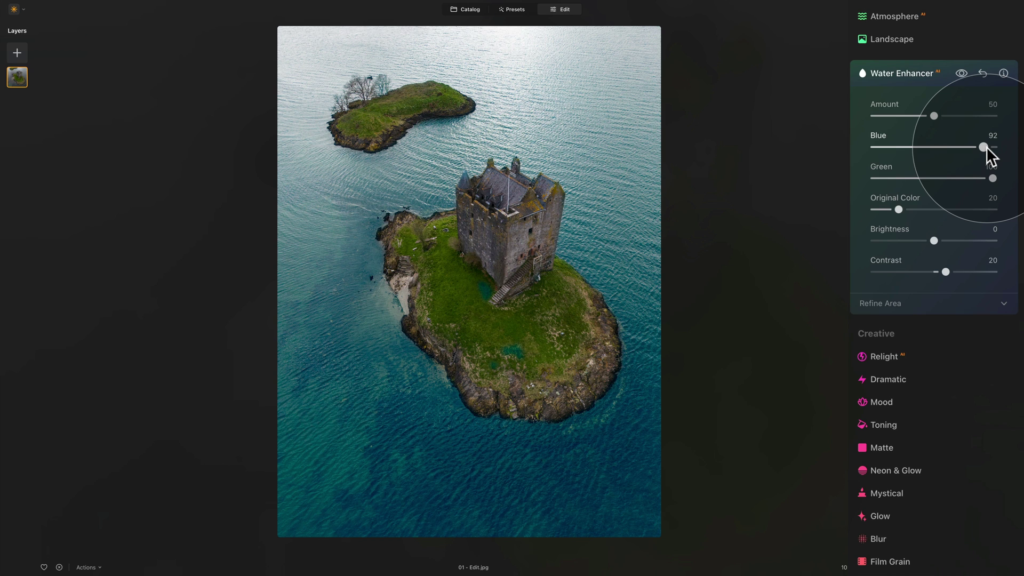
{"action": "double_click", "coordinate": [884, 132]}
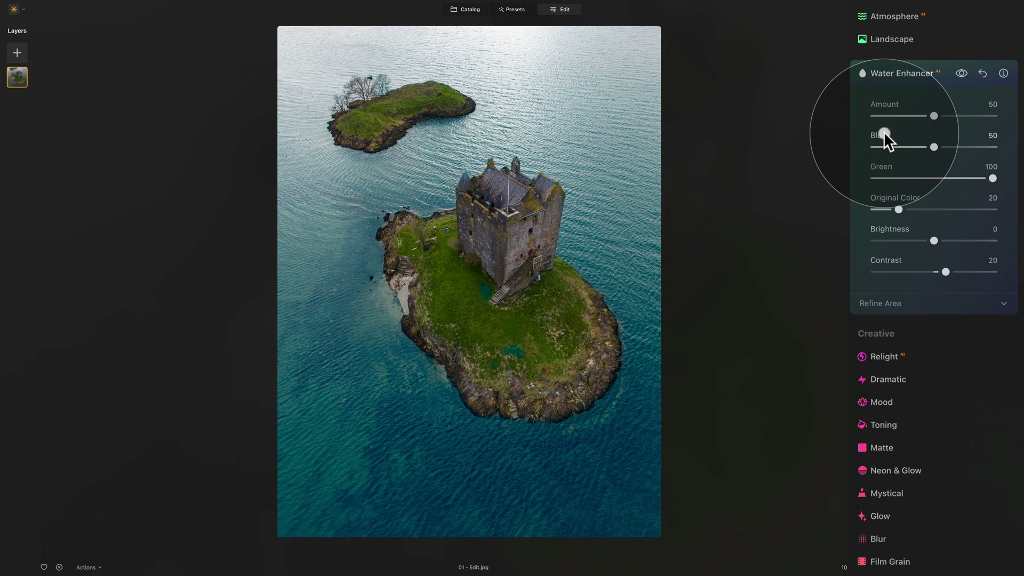
{"action": "double_click", "coordinate": [886, 168]}
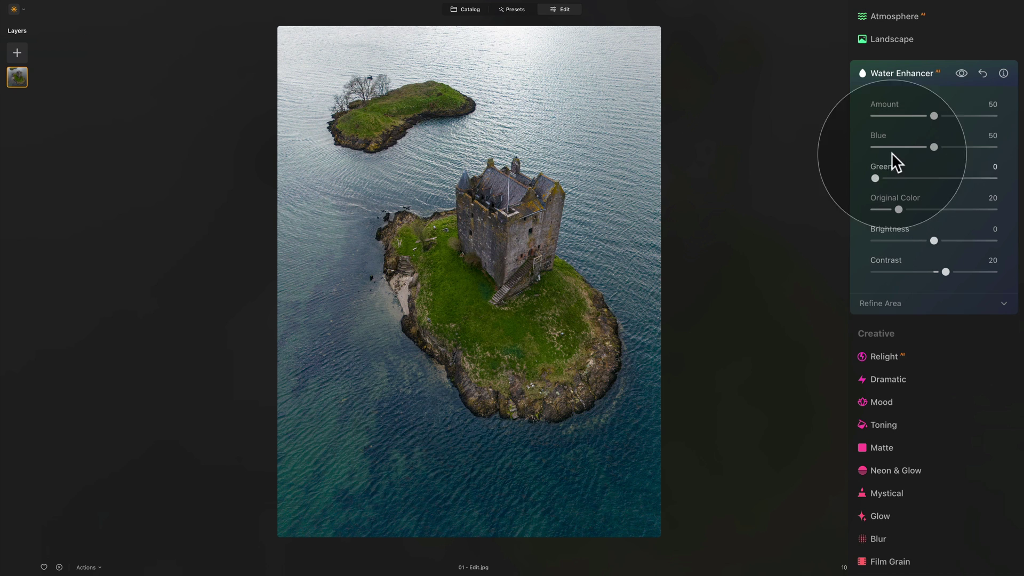
Step: Try Blue at 100 with Original Color raised to 70, and reset both values to their defaults
{"action": "left_click_drag", "start_coordinate": [934, 146], "coordinate": [992, 147]}
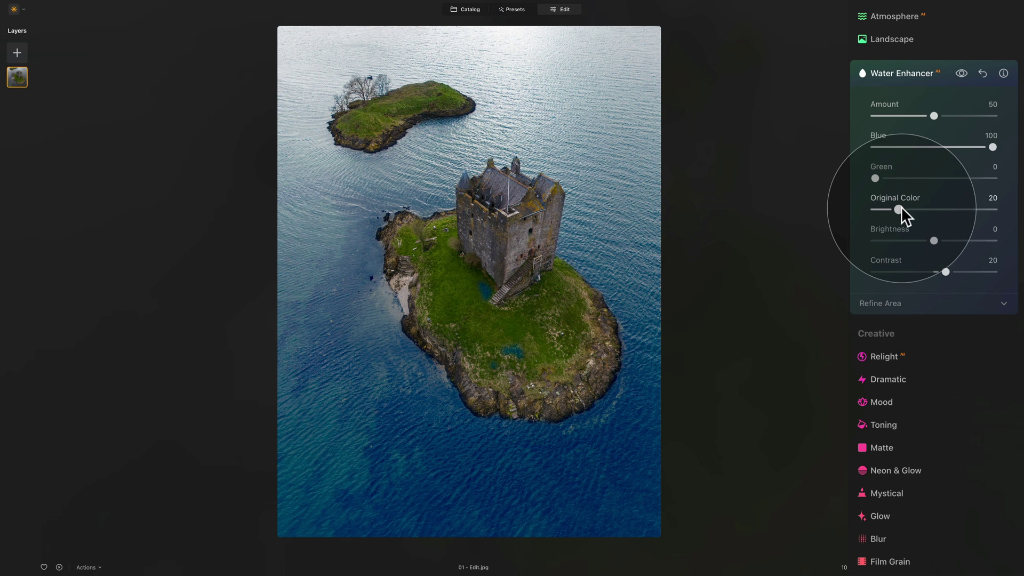
{"action": "left_click_drag", "start_coordinate": [901, 208], "coordinate": [958, 207]}
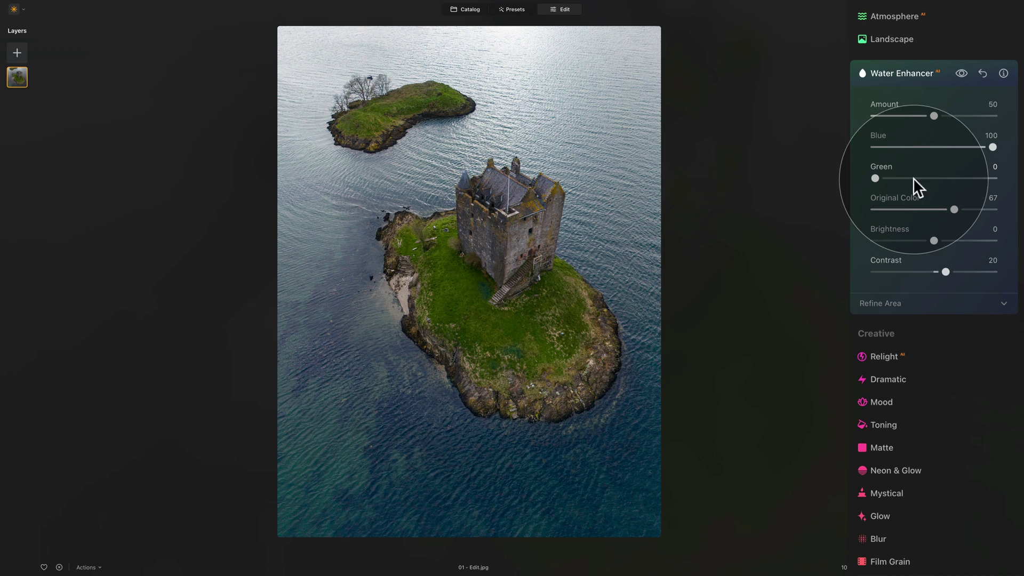
{"action": "left_click_drag", "start_coordinate": [954, 207], "coordinate": [958, 207]}
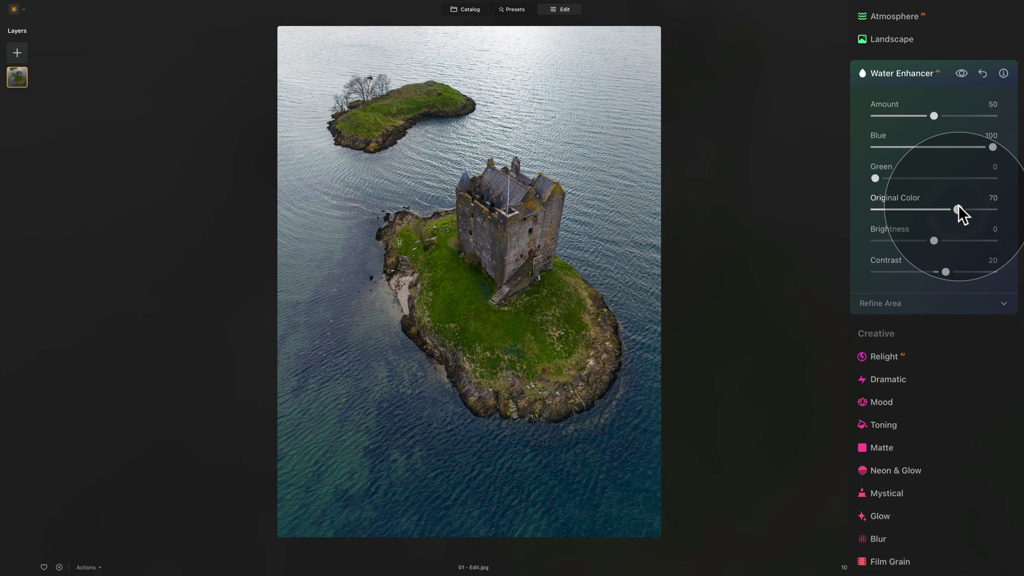
{"action": "double_click", "coordinate": [887, 198]}
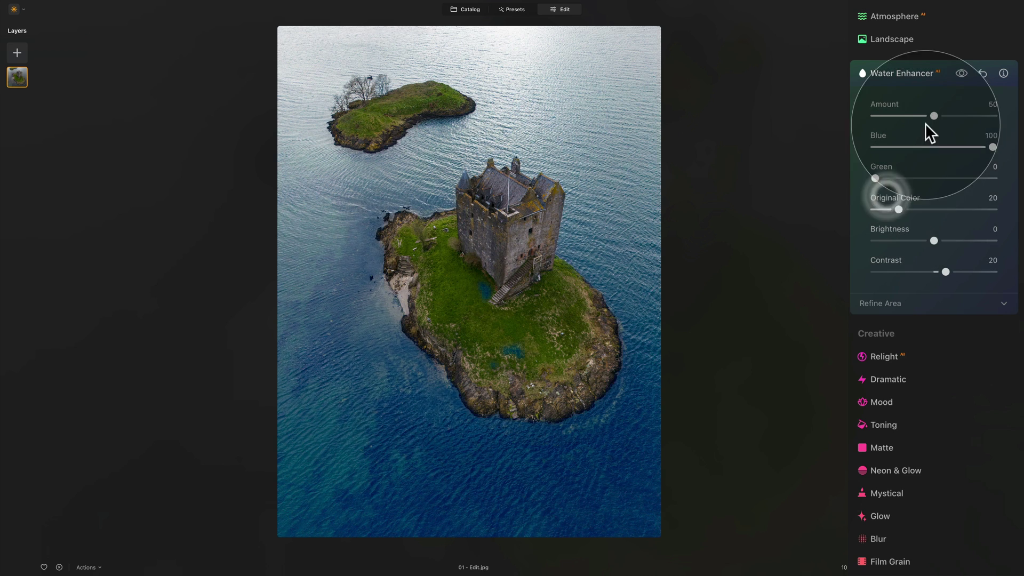
{"action": "double_click", "coordinate": [878, 135]}
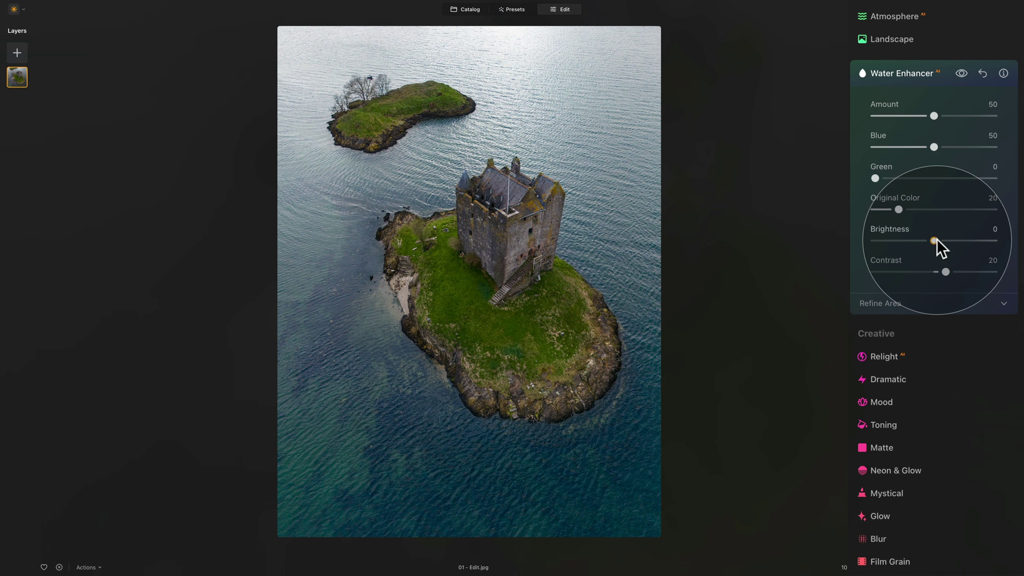
Step: Try the water's Brightness at -85 and Contrast at 100 and -100, resetting each to its default
{"action": "left_click_drag", "start_coordinate": [936, 238], "coordinate": [877, 239]}
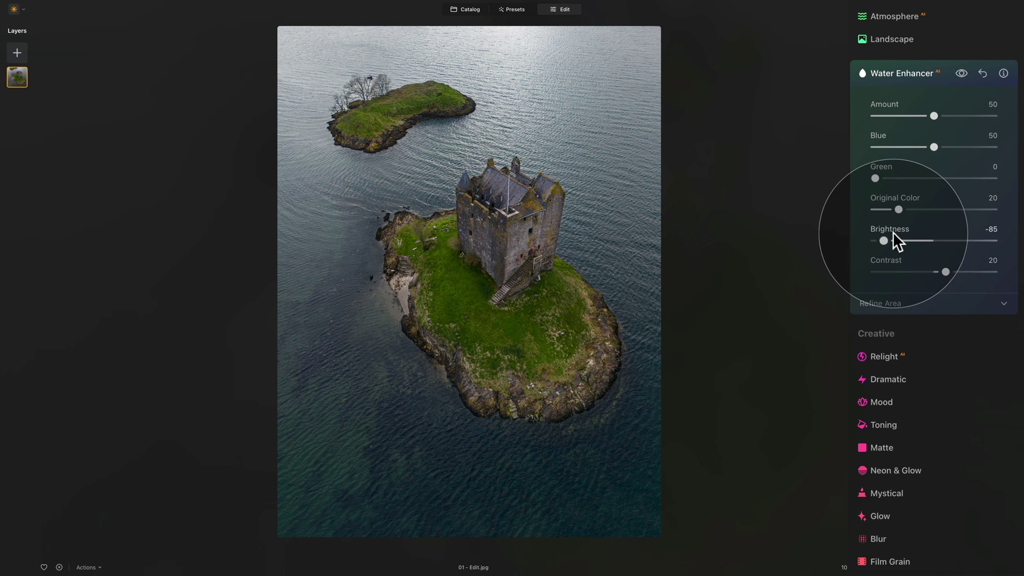
{"action": "double_click", "coordinate": [896, 231]}
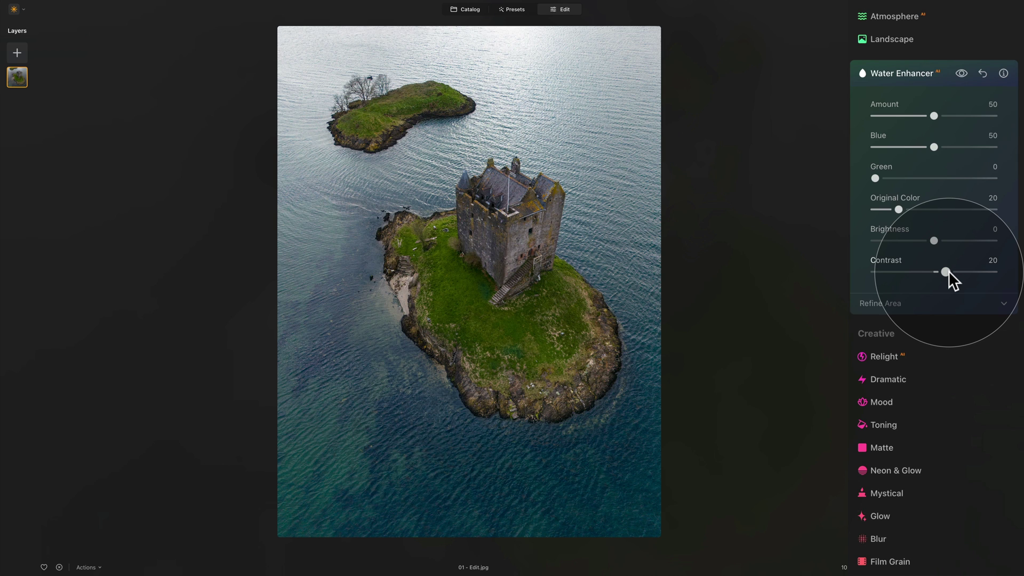
{"action": "left_click_drag", "start_coordinate": [947, 271], "coordinate": [1001, 273]}
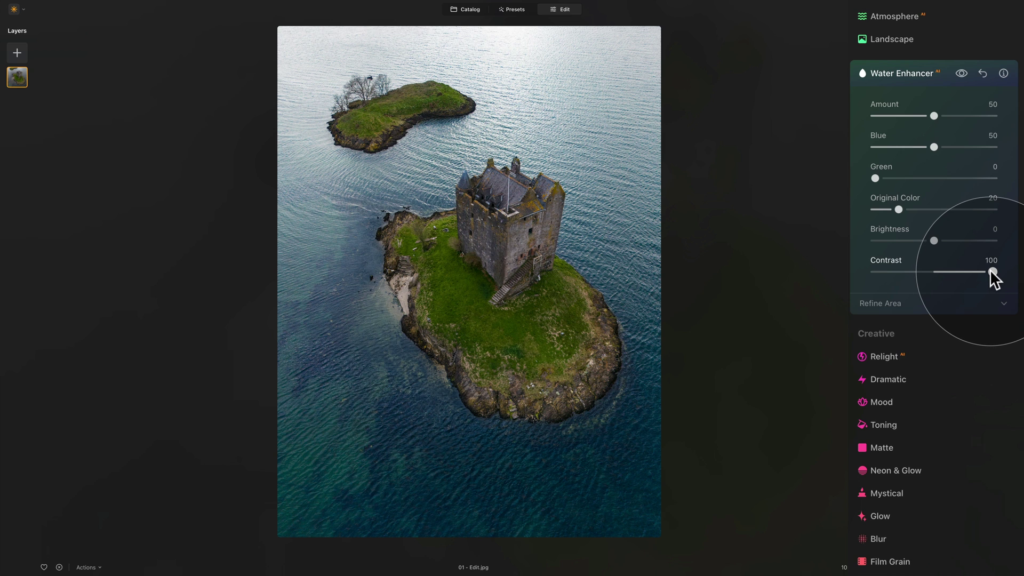
{"action": "left_click_drag", "start_coordinate": [989, 270], "coordinate": [875, 273]}
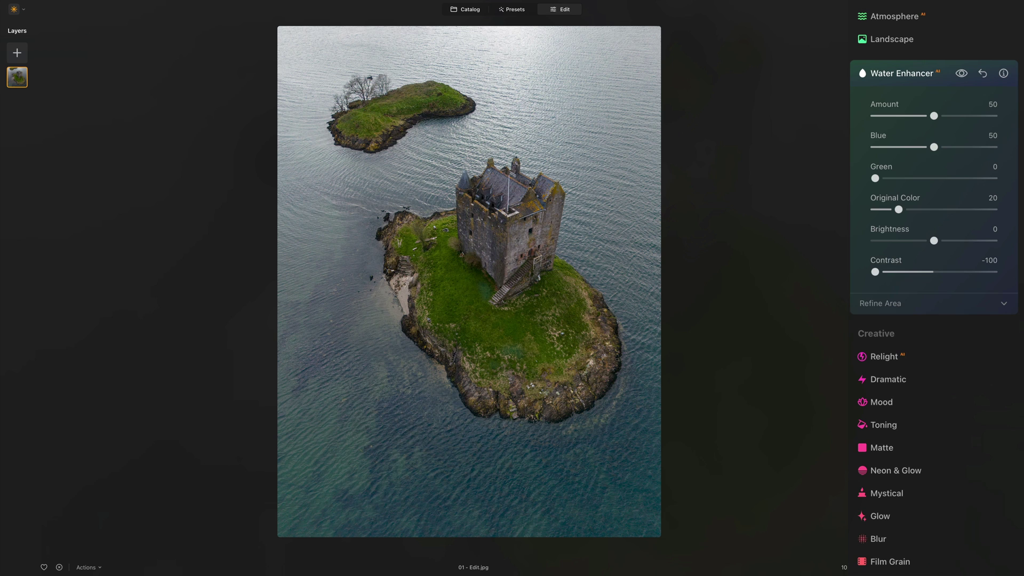
{"action": "left_click", "coordinate": [875, 295]}
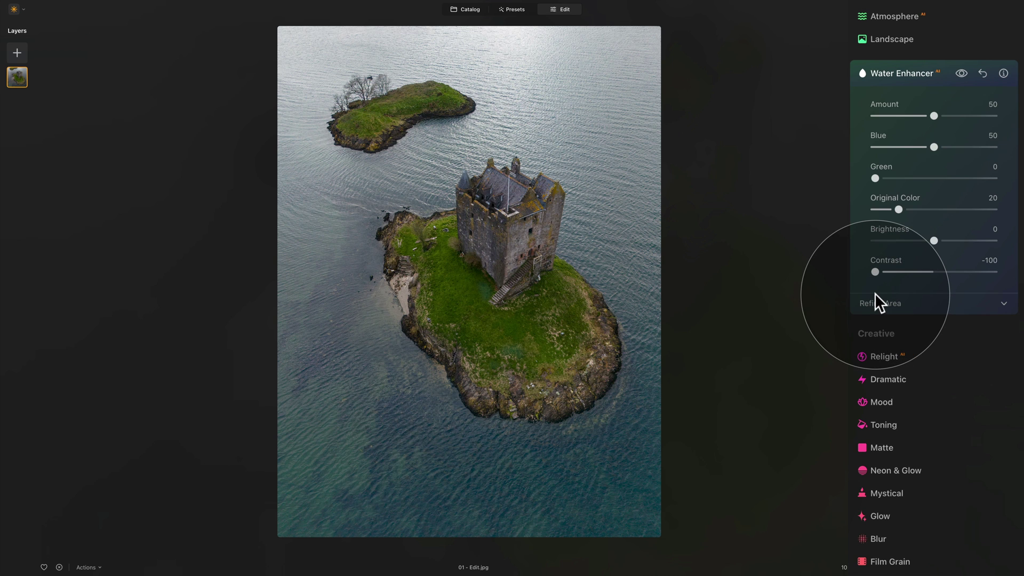
{"action": "double_click", "coordinate": [886, 257]}
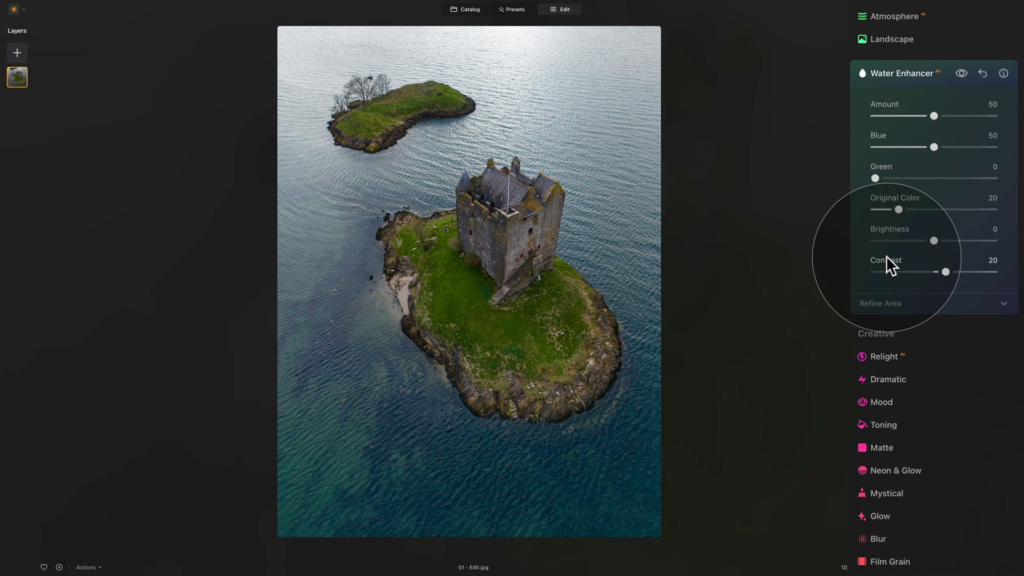
Step: Set the Water Enhancer's Blue to 0 and lower its Brightness to -37
{"action": "double_click", "coordinate": [906, 145]}
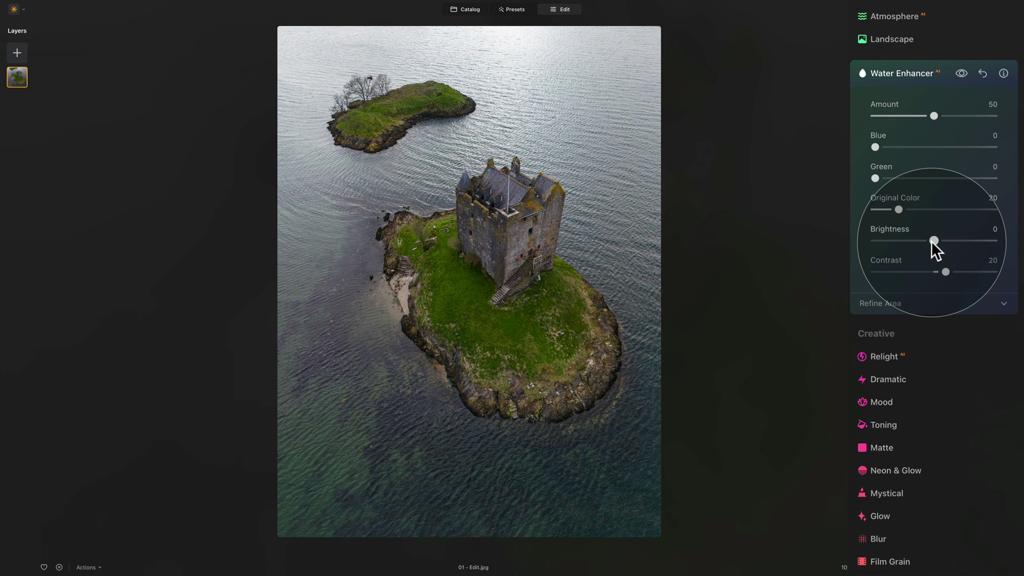
{"action": "mouse_move", "coordinate": [929, 241]}
{"action": "left_mouse_down"}
{"action": "mouse_move", "coordinate": [952, 239]}
{"action": "mouse_move", "coordinate": [911, 240]}
{"action": "left_mouse_up"}
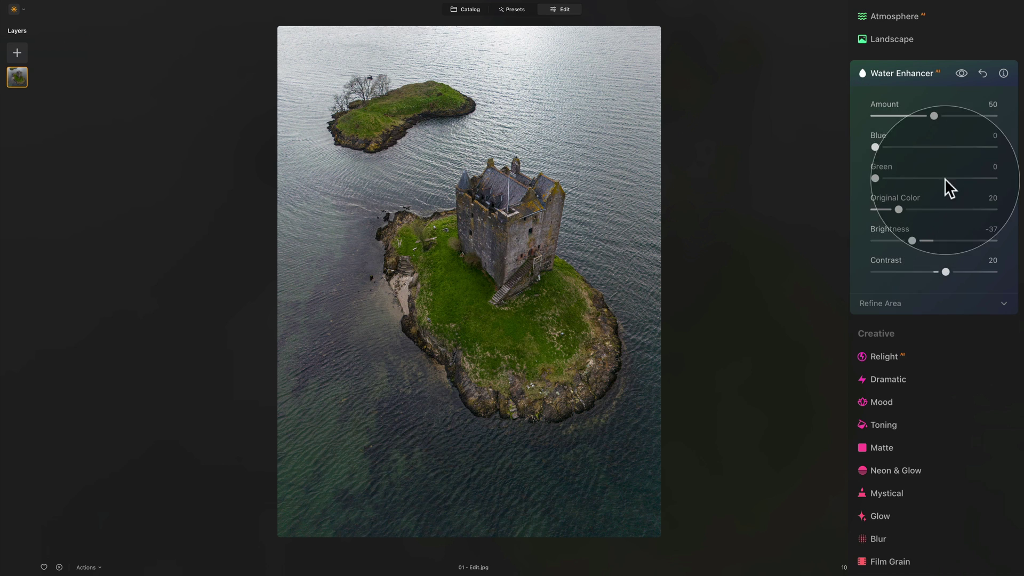
Step: Try Brightness at -48 and Contrast at 79, and reset Contrast, Brightness and Blue to their defaults
{"action": "left_click_drag", "start_coordinate": [913, 240], "coordinate": [980, 274]}
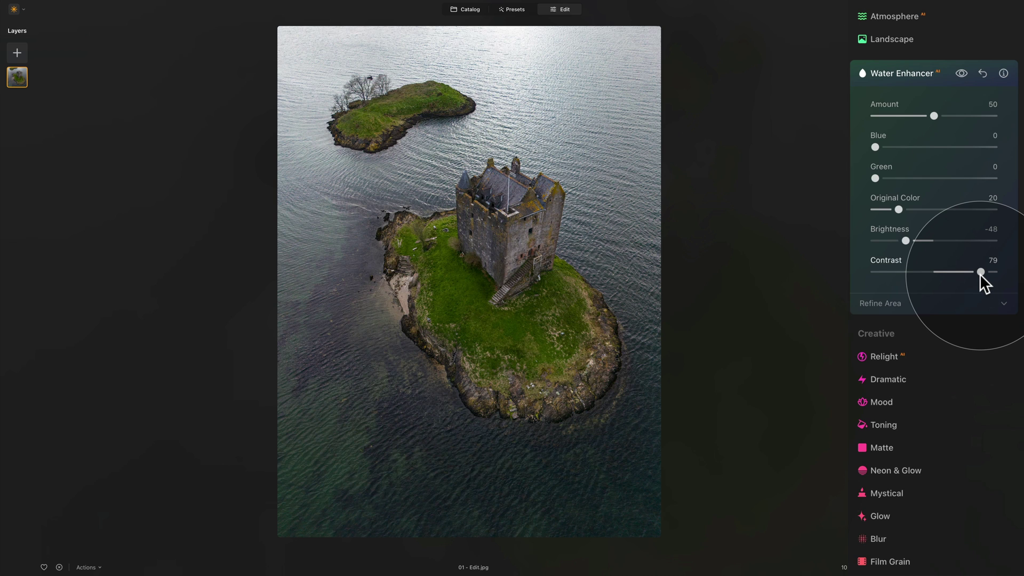
{"action": "double_click", "coordinate": [873, 263]}
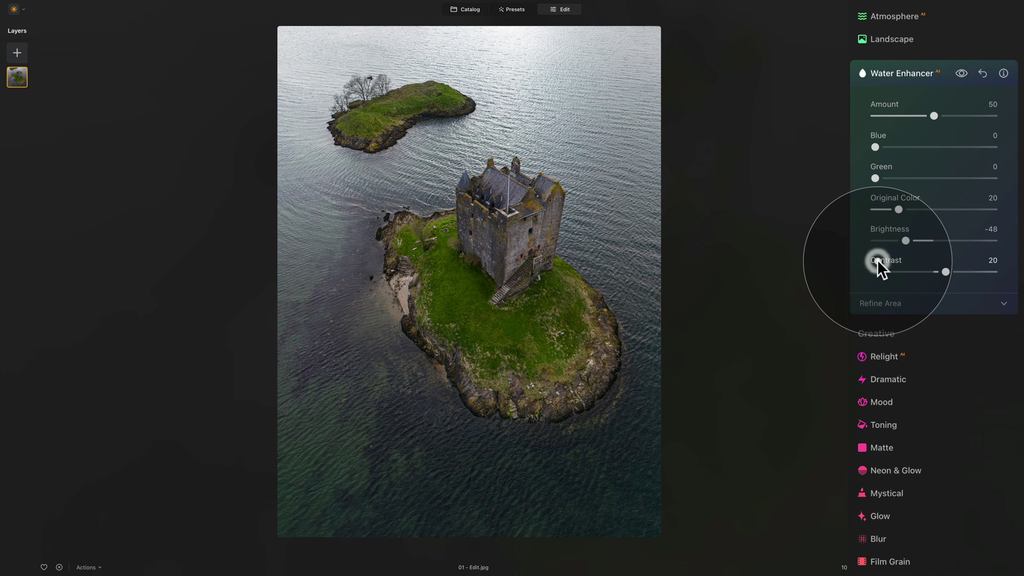
{"action": "double_click", "coordinate": [885, 231]}
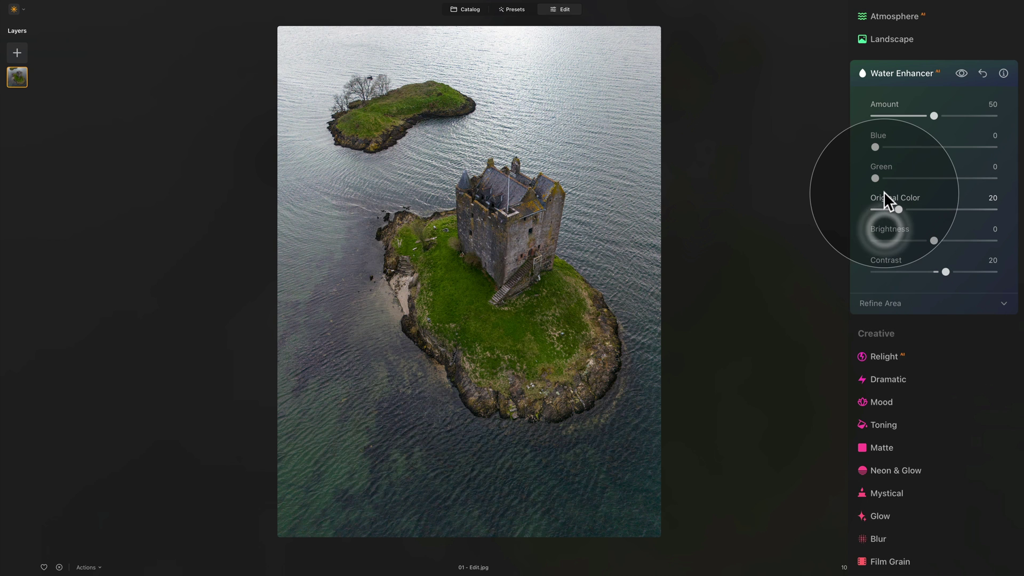
{"action": "left_click", "coordinate": [883, 162]}
{"action": "double_click", "coordinate": [881, 136]}
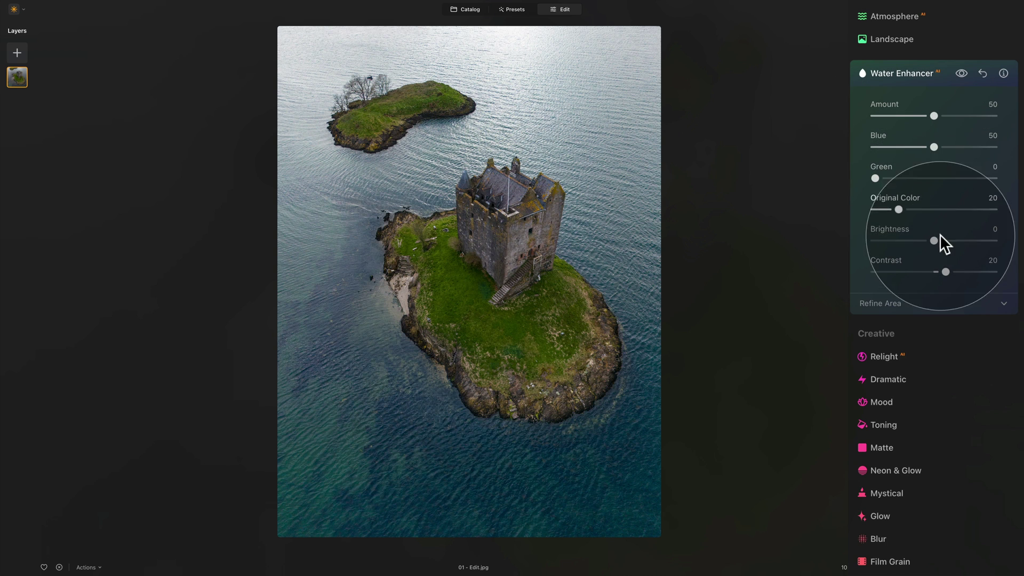
Step: Open the Water Enhancer's Refine Area options and choose the Draw brush to view the water mask
{"action": "left_click", "coordinate": [927, 303]}
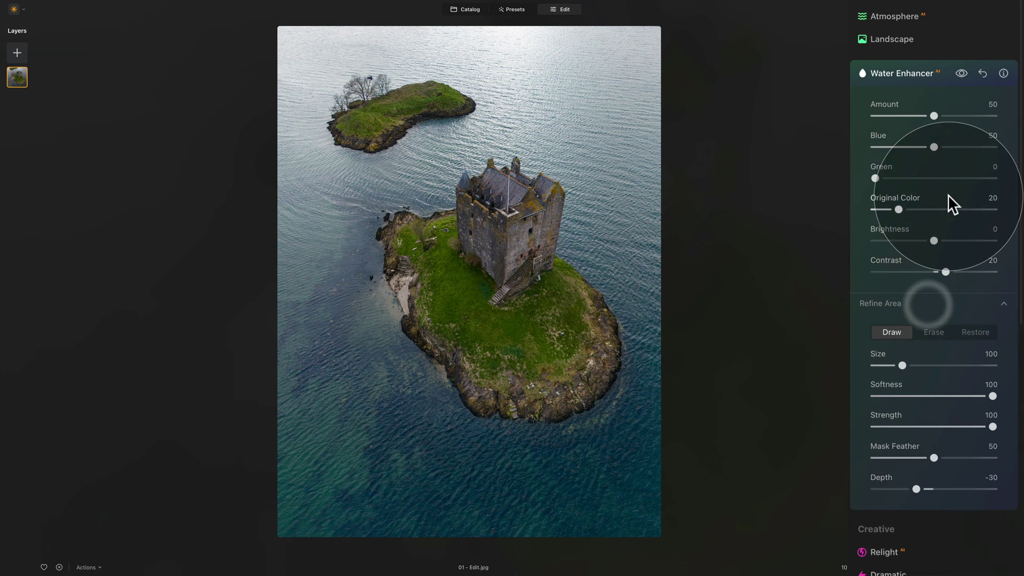
{"action": "scroll", "coordinate": [945, 191], "scroll_direction": "down", "scroll_amount": 2}
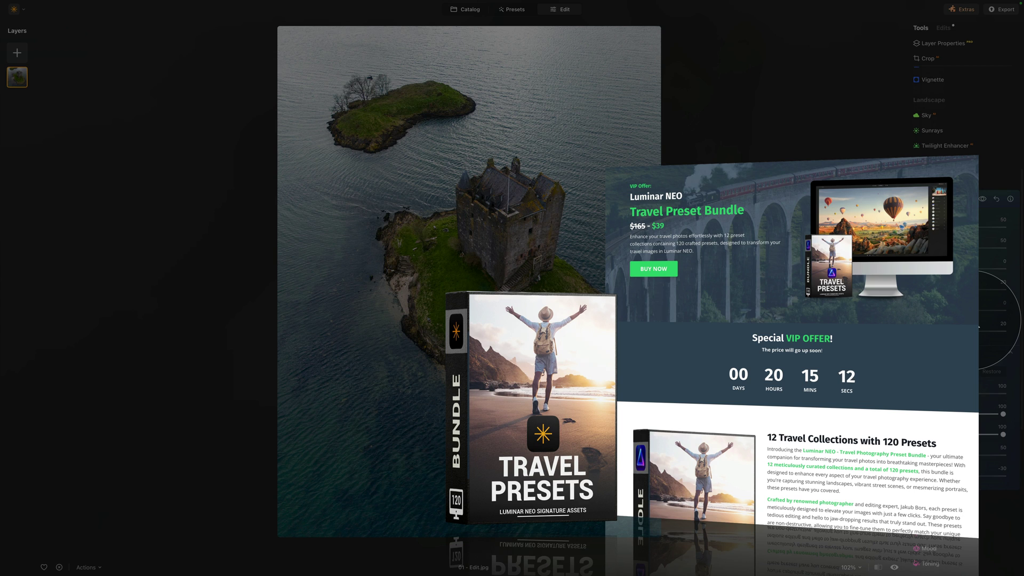
{"action": "scroll", "coordinate": [944, 190], "scroll_direction": "down", "scroll_amount": 5}
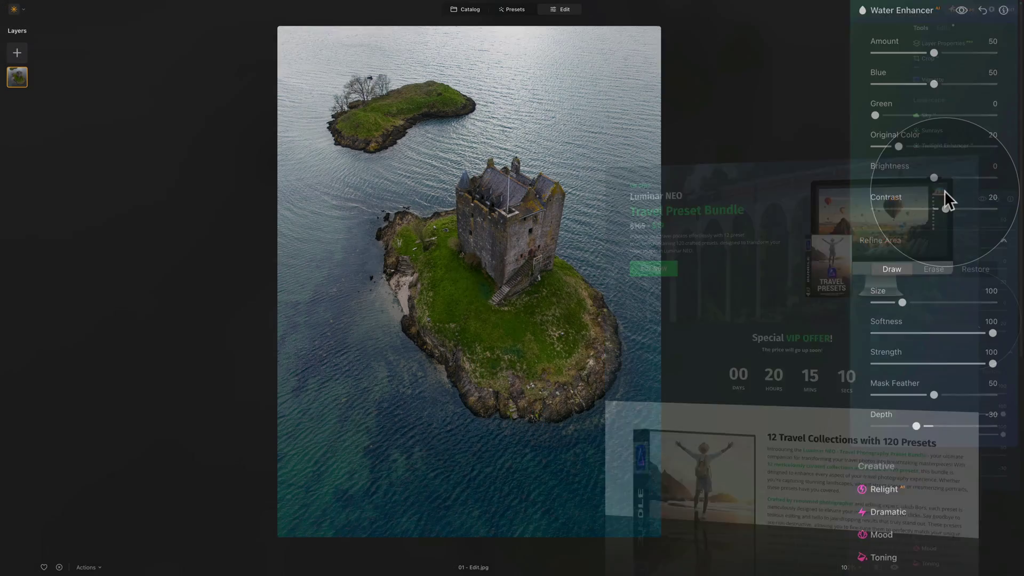
{"action": "scroll", "coordinate": [941, 187], "scroll_direction": "up", "scroll_amount": 3}
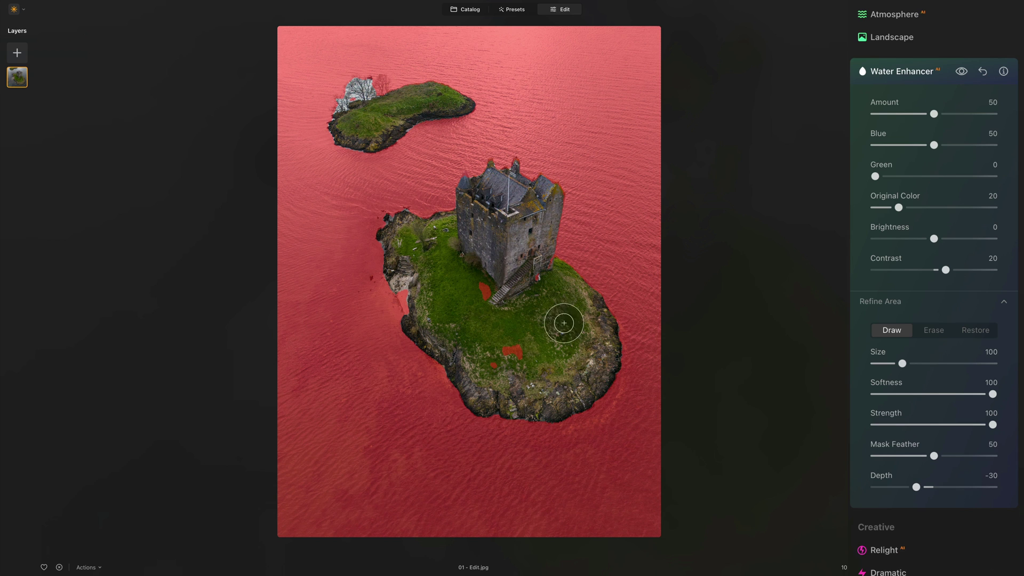
{"action": "left_click", "coordinate": [891, 332]}
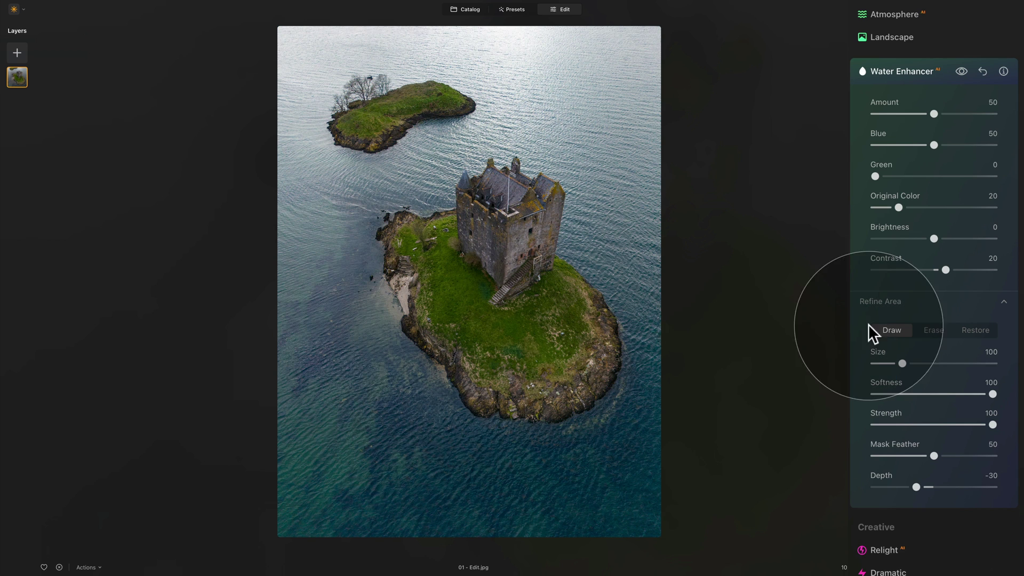
Step: Erase the stray water mask patches from the castle island's grass, the stairs and the castle wall's edge
{"action": "left_click", "coordinate": [928, 325]}
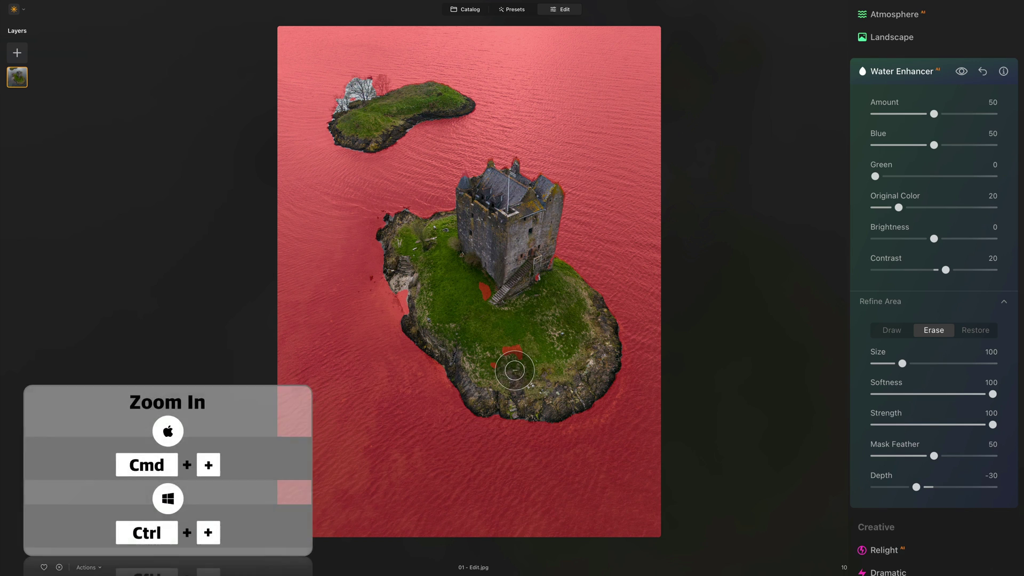
{"action": "key", "text": "ctrl+plus"}
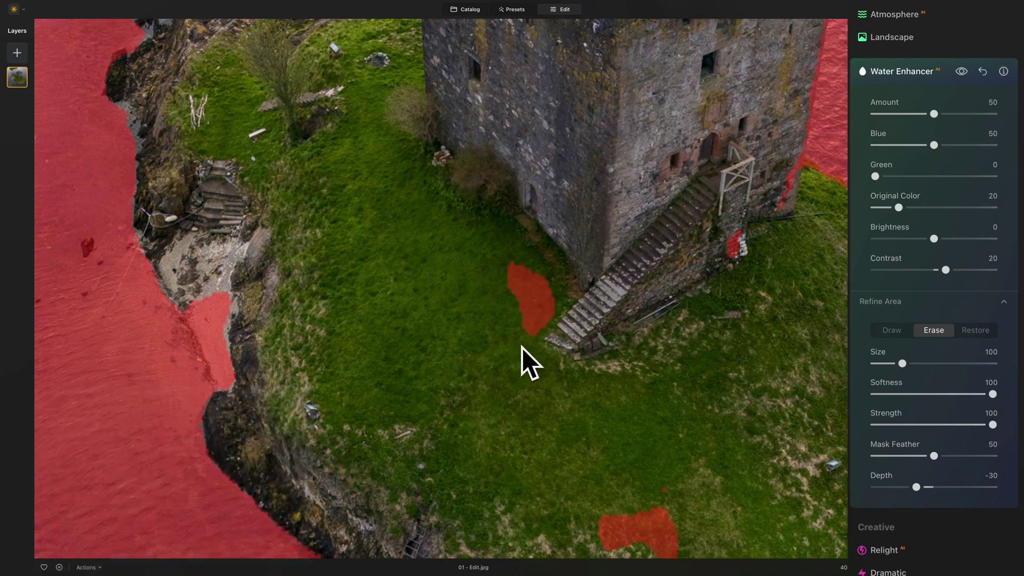
{"action": "mouse_move", "coordinate": [521, 347]}
{"action": "left_mouse_down"}
{"action": "mouse_move", "coordinate": [512, 252]}
{"action": "mouse_move", "coordinate": [523, 263]}
{"action": "mouse_move", "coordinate": [519, 311]}
{"action": "mouse_move", "coordinate": [576, 281]}
{"action": "left_mouse_up"}
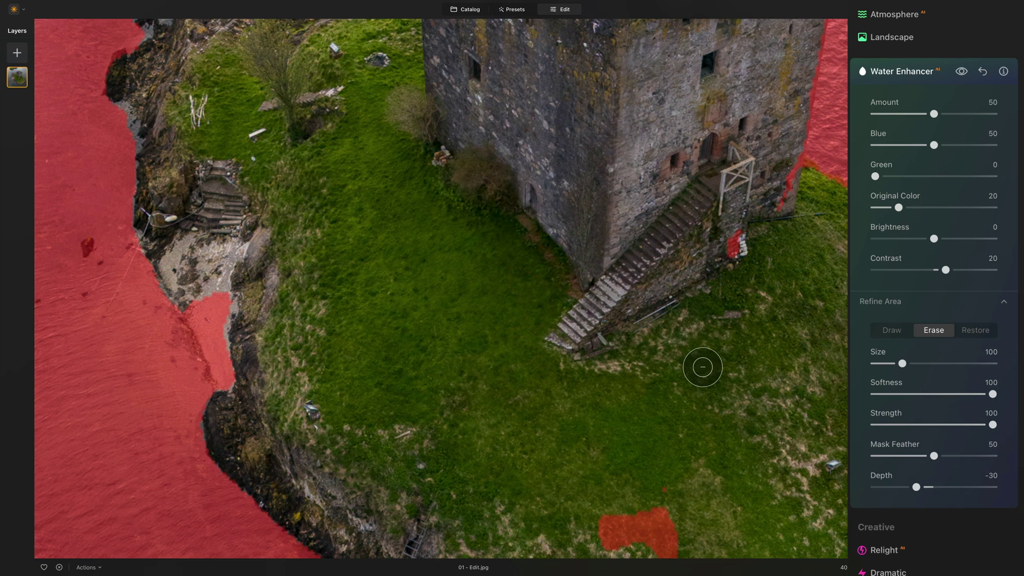
{"action": "mouse_move", "coordinate": [734, 286]}
{"action": "left_mouse_down"}
{"action": "mouse_move", "coordinate": [727, 228]}
{"action": "mouse_move", "coordinate": [741, 240]}
{"action": "left_mouse_up"}
{"action": "left_click_drag", "start_coordinate": [722, 388], "coordinate": [586, 93]}
{"action": "mouse_move", "coordinate": [487, 213]}
{"action": "left_mouse_down"}
{"action": "mouse_move", "coordinate": [542, 258]}
{"action": "mouse_move", "coordinate": [418, 294]}
{"action": "left_mouse_up"}
{"action": "left_click_drag", "start_coordinate": [681, 167], "coordinate": [539, 306]}
{"action": "left_click_drag", "start_coordinate": [518, 149], "coordinate": [512, 197]}
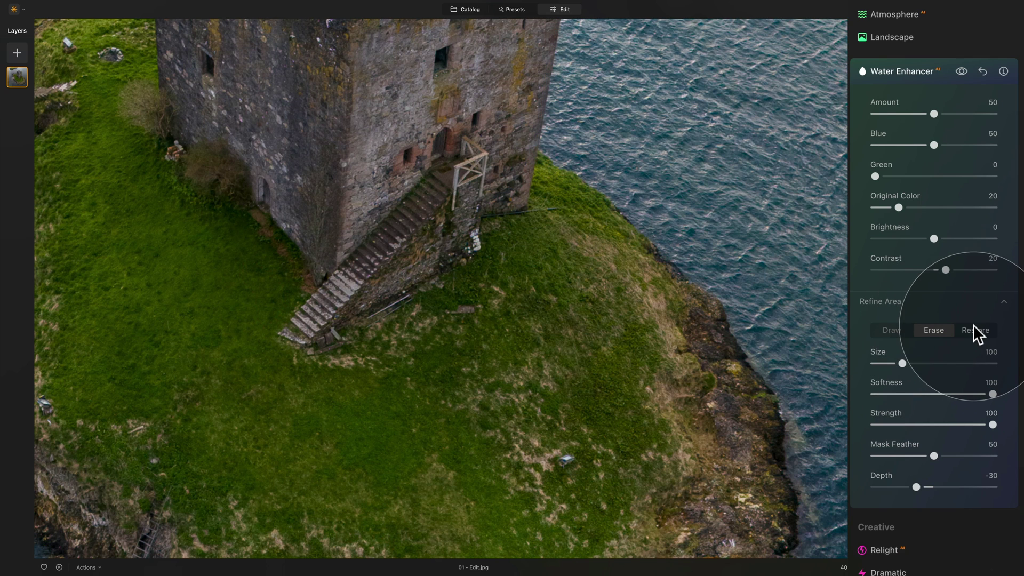
Step: Restore the original mask patches around the castle stairs using the Restore brush at Size 196
{"action": "left_click", "coordinate": [972, 330]}
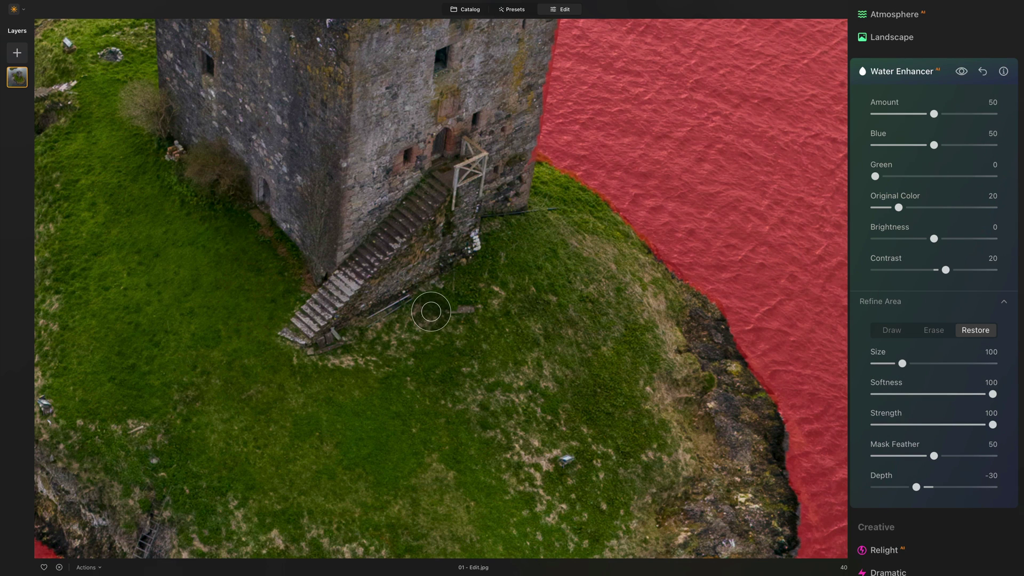
{"action": "key", "text": "bracketright"}
{"action": "key", "text": "bracketright"}
{"action": "key", "text": "bracketright"}
{"action": "key", "text": "bracketright"}
{"action": "key", "text": "bracketright"}
{"action": "scroll", "coordinate": [405, 331], "scroll_direction": "down", "scroll_amount": 3}
{"action": "scroll", "coordinate": [405, 330], "scroll_direction": "left", "scroll_amount": 2}
{"action": "mouse_move", "coordinate": [474, 283]}
{"action": "left_mouse_down"}
{"action": "mouse_move", "coordinate": [258, 309]}
{"action": "mouse_move", "coordinate": [269, 188]}
{"action": "mouse_move", "coordinate": [197, 210]}
{"action": "mouse_move", "coordinate": [476, 179]}
{"action": "mouse_move", "coordinate": [544, 153]}
{"action": "mouse_move", "coordinate": [536, 101]}
{"action": "mouse_move", "coordinate": [561, 127]}
{"action": "left_mouse_up"}
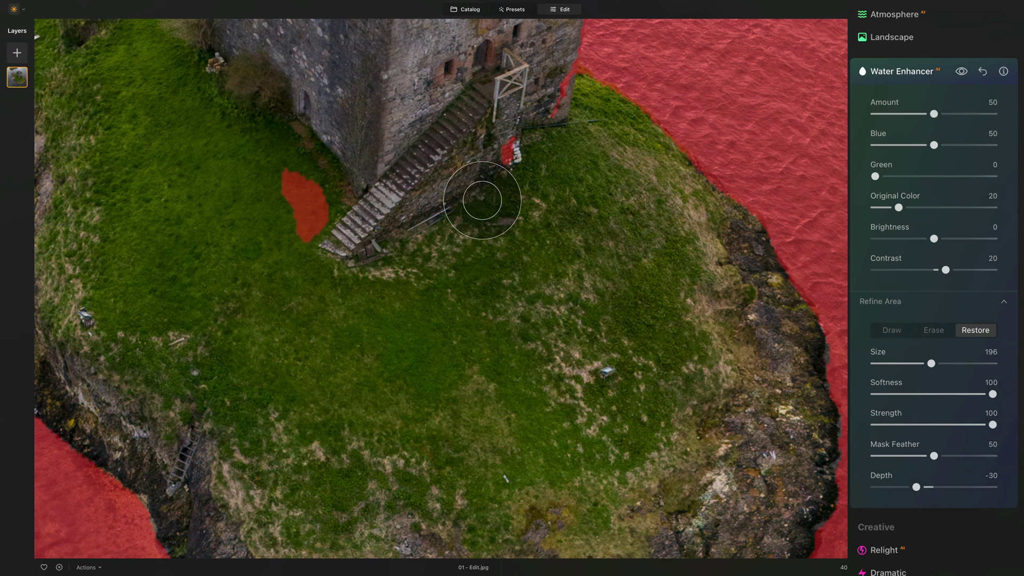
Step: Erase the mask patches around the castle stairs using an Erase brush with Size 219 and Softness 5
{"action": "left_click", "coordinate": [930, 332]}
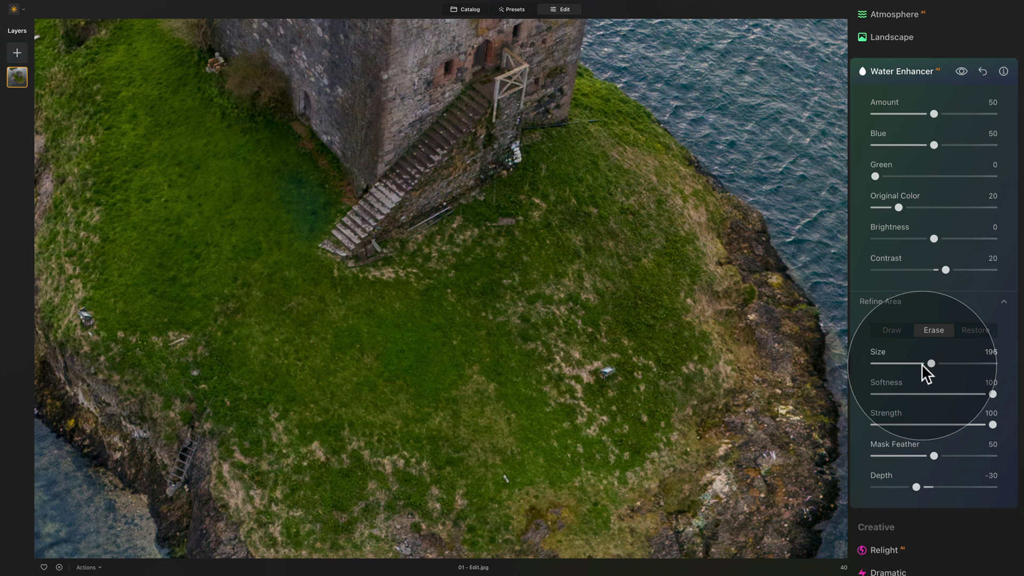
{"action": "mouse_move", "coordinate": [931, 362]}
{"action": "left_mouse_down"}
{"action": "mouse_move", "coordinate": [913, 363]}
{"action": "mouse_move", "coordinate": [938, 363]}
{"action": "left_mouse_up"}
{"action": "mouse_move", "coordinate": [992, 394]}
{"action": "left_mouse_down"}
{"action": "mouse_move", "coordinate": [955, 394]}
{"action": "mouse_move", "coordinate": [987, 394]}
{"action": "mouse_move", "coordinate": [983, 424]}
{"action": "mouse_move", "coordinate": [994, 424]}
{"action": "left_mouse_up"}
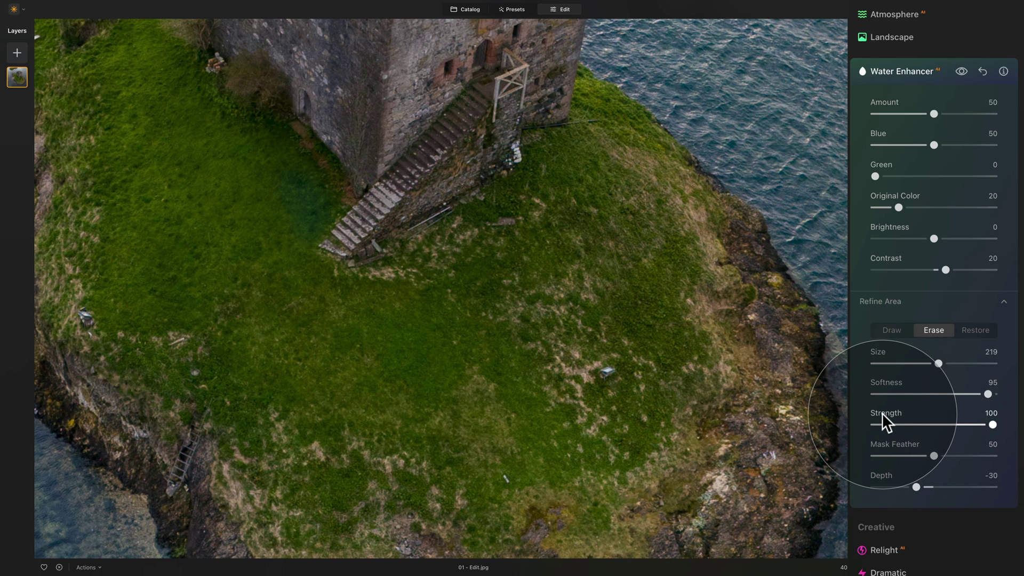
{"action": "mouse_move", "coordinate": [983, 393]}
{"action": "left_mouse_down"}
{"action": "mouse_move", "coordinate": [875, 393]}
{"action": "mouse_move", "coordinate": [883, 388]}
{"action": "left_mouse_up"}
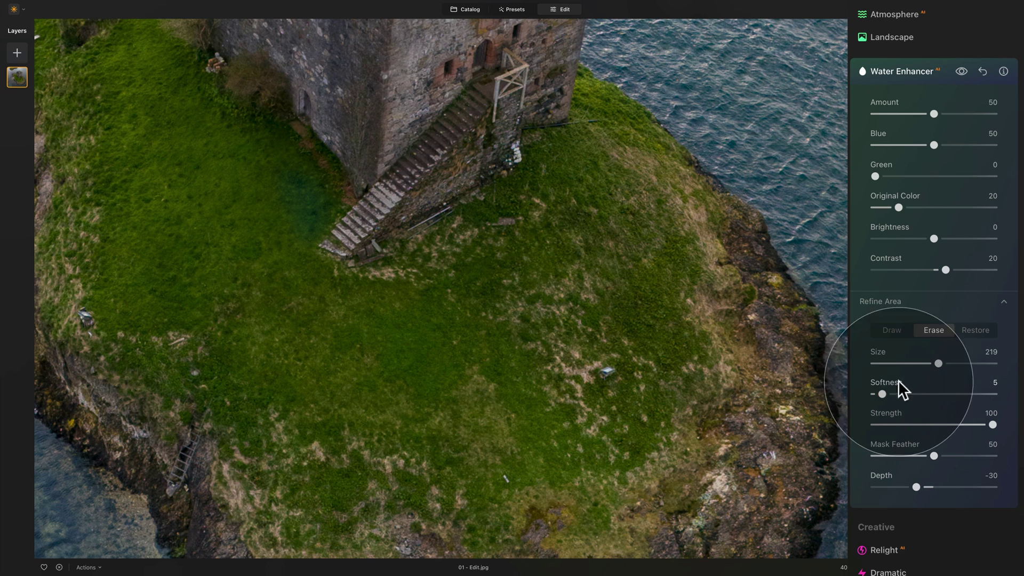
{"action": "left_click_drag", "start_coordinate": [283, 171], "coordinate": [320, 229]}
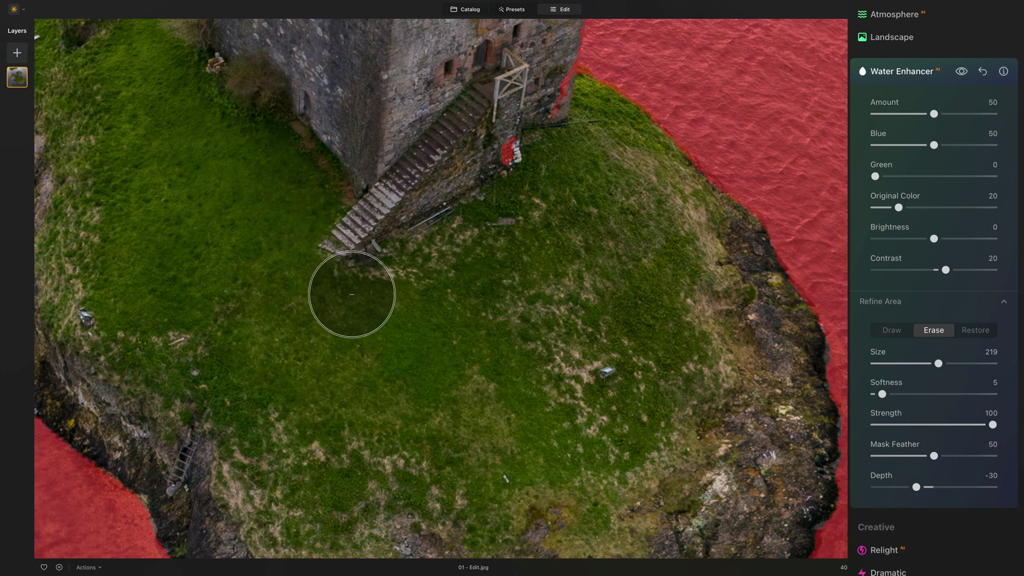
{"action": "mouse_move", "coordinate": [569, 217]}
{"action": "left_mouse_down"}
{"action": "mouse_move", "coordinate": [484, 130]}
{"action": "mouse_move", "coordinate": [507, 183]}
{"action": "mouse_move", "coordinate": [548, 97]}
{"action": "mouse_move", "coordinate": [520, 148]}
{"action": "left_mouse_up"}
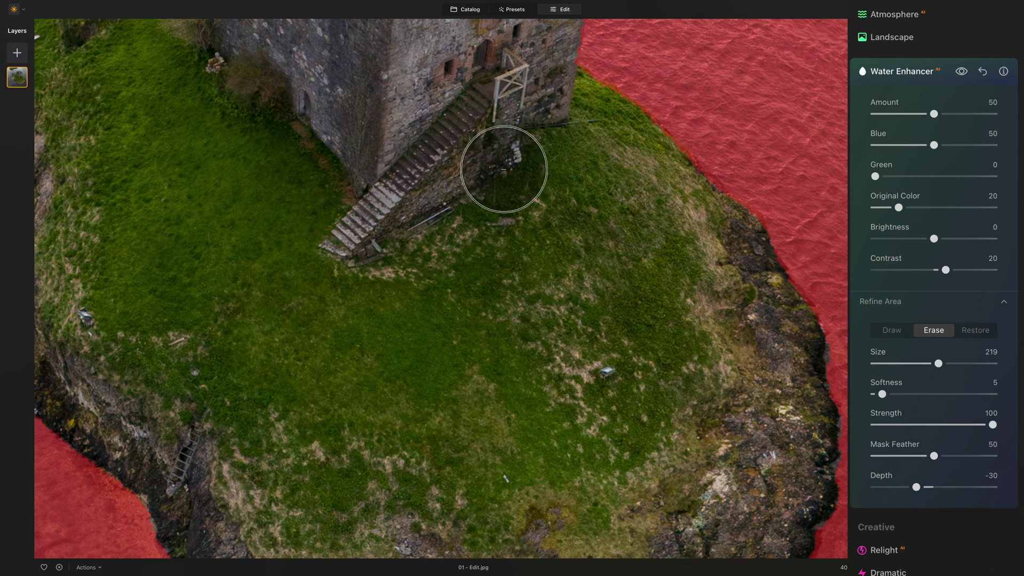
Step: Erase the water mask from the small sandy beach on the castle island's shore, reducing the brush Size to 122
{"action": "scroll", "coordinate": [519, 148], "scroll_direction": "down", "scroll_amount": 5}
{"action": "scroll", "coordinate": [629, 245], "scroll_direction": "up", "scroll_amount": 6}
{"action": "scroll", "coordinate": [507, 285], "scroll_direction": "up", "scroll_amount": 5}
{"action": "scroll", "coordinate": [411, 211], "scroll_direction": "down", "scroll_amount": 2}
{"action": "left_click_drag", "start_coordinate": [366, 297], "coordinate": [385, 304]}
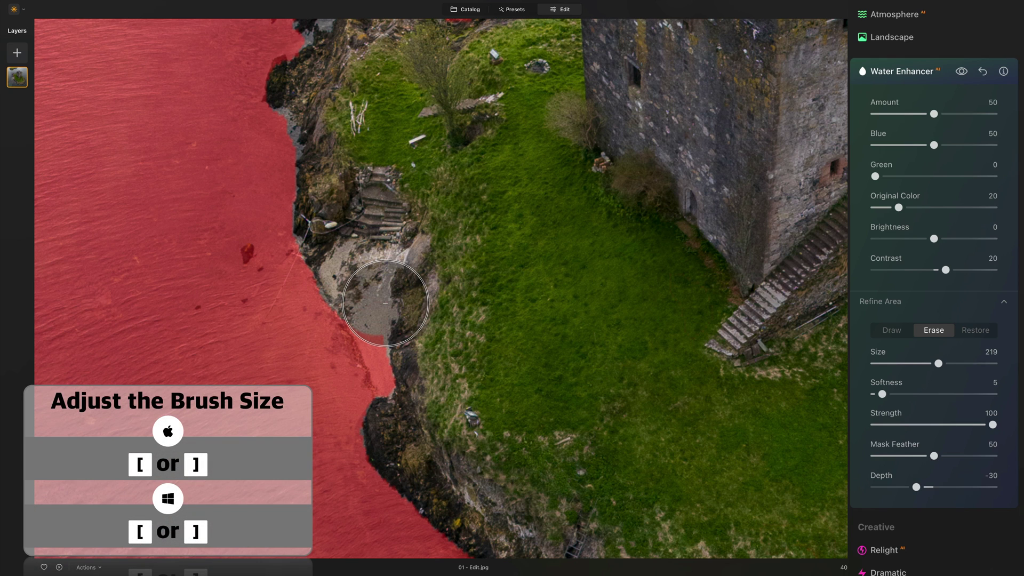
{"action": "key", "text": "bracketleft"}
{"action": "key", "text": "bracketleft"}
{"action": "key", "text": "bracketleft"}
{"action": "key", "text": "bracketleft"}
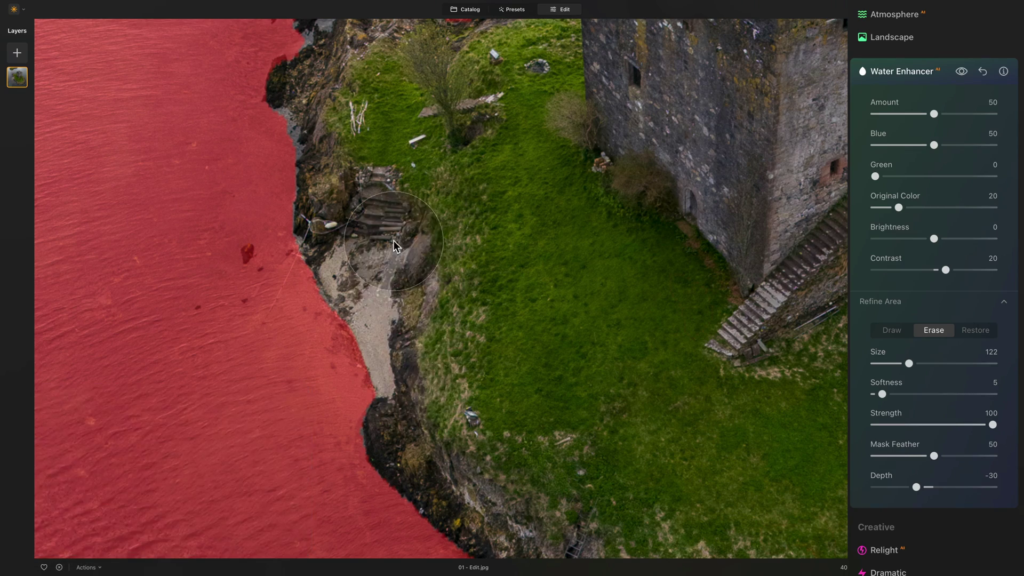
Step: Examine the water mask's edges along the shoreline, around the smaller island and around the castle roof
{"action": "left_click_drag", "start_coordinate": [387, 232], "coordinate": [496, 515]}
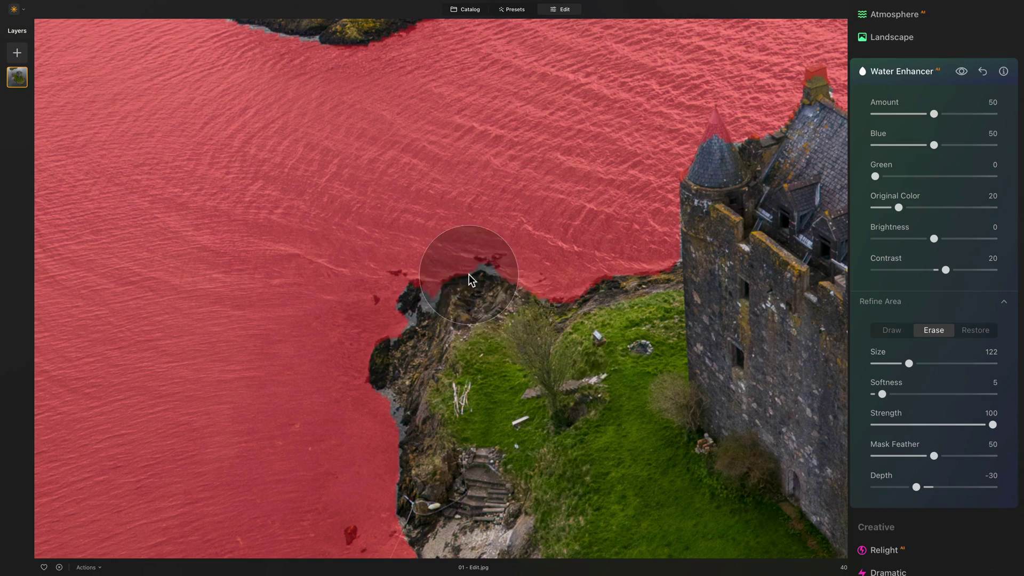
{"action": "scroll", "coordinate": [512, 347], "scroll_direction": "up", "scroll_amount": 5}
{"action": "key", "text": "ctrl+0"}
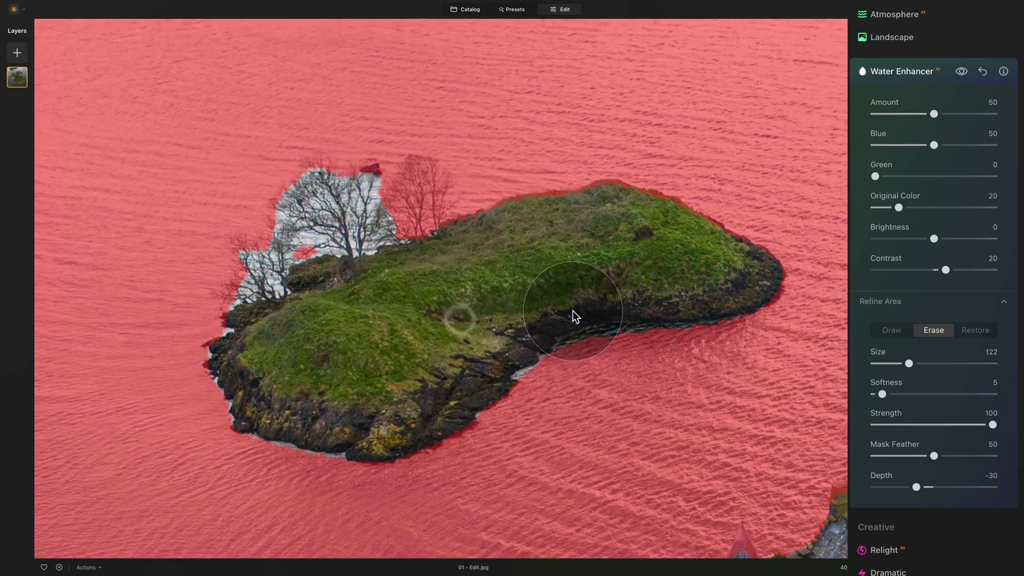
{"action": "left_click_drag", "start_coordinate": [642, 290], "coordinate": [507, 263]}
{"action": "scroll", "coordinate": [507, 261], "scroll_direction": "left", "scroll_amount": 5}
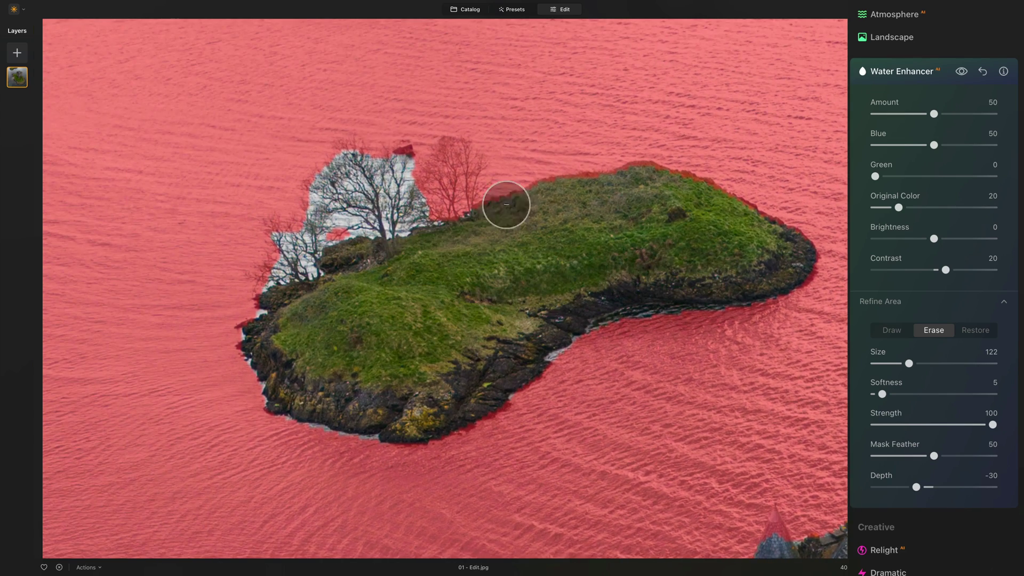
{"action": "scroll", "coordinate": [423, 238], "scroll_direction": "down", "scroll_amount": 3}
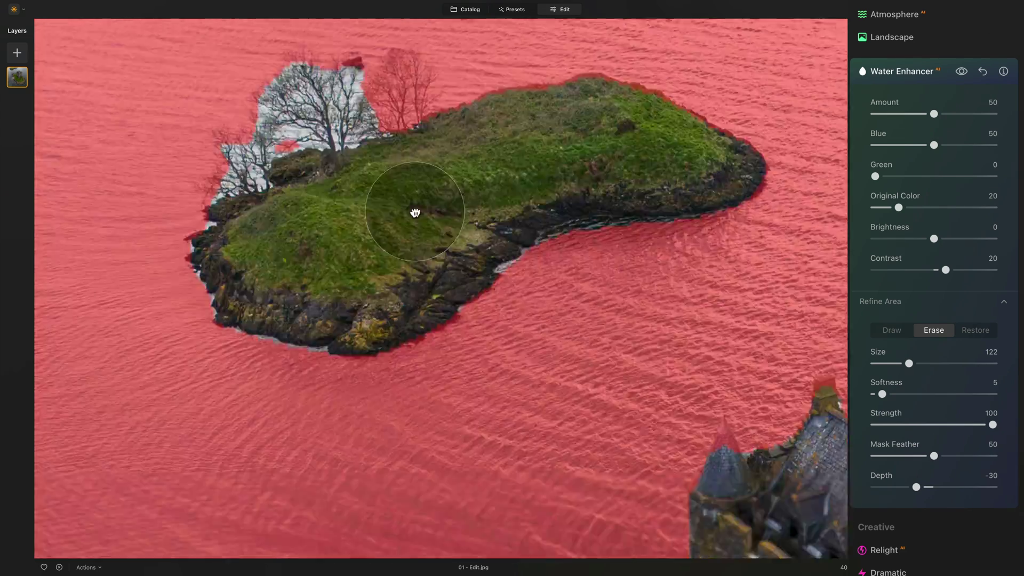
{"action": "scroll", "coordinate": [384, 191], "scroll_direction": "up", "scroll_amount": 5}
{"action": "scroll", "coordinate": [384, 190], "scroll_direction": "down", "scroll_amount": 5}
{"action": "left_click_drag", "start_coordinate": [514, 199], "coordinate": [393, 334]}
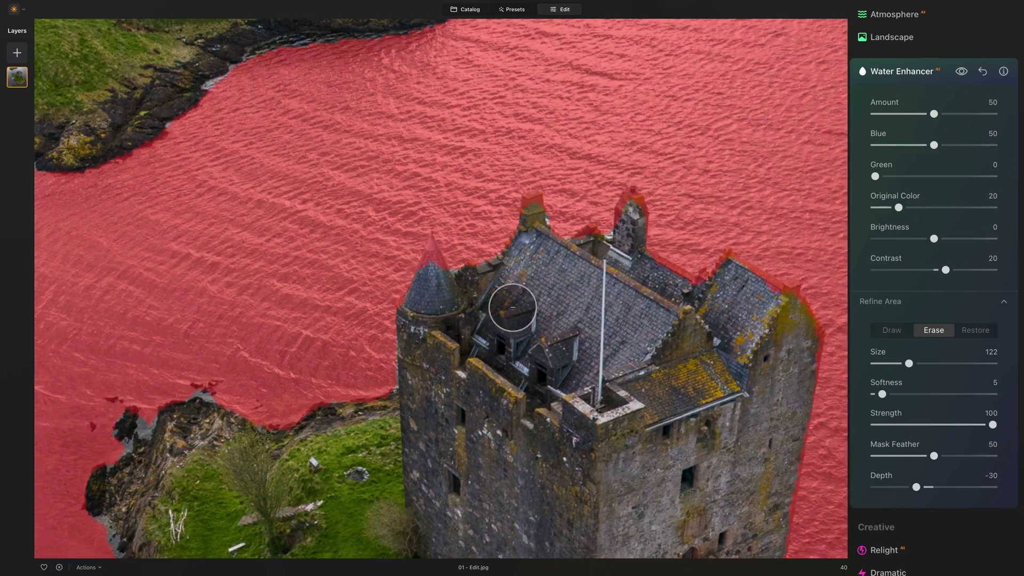
Step: Erase the water mask from the castle's conical turret roof with straight strokes and a brush Size of 50
{"action": "scroll", "coordinate": [513, 294], "scroll_direction": "up", "scroll_amount": 5}
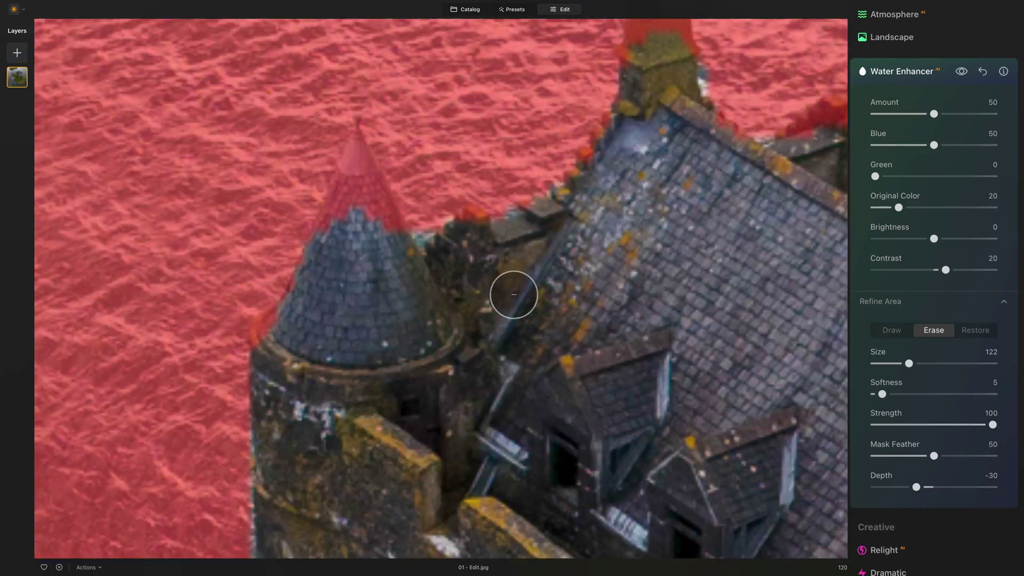
{"action": "key", "text": "bracketleft"}
{"action": "key", "text": "bracketleft"}
{"action": "key", "text": "bracketleft"}
{"action": "key", "text": "bracketleft"}
{"action": "key", "text": "bracketleft"}
{"action": "key", "text": "bracketleft"}
{"action": "key", "text": "bracketleft"}
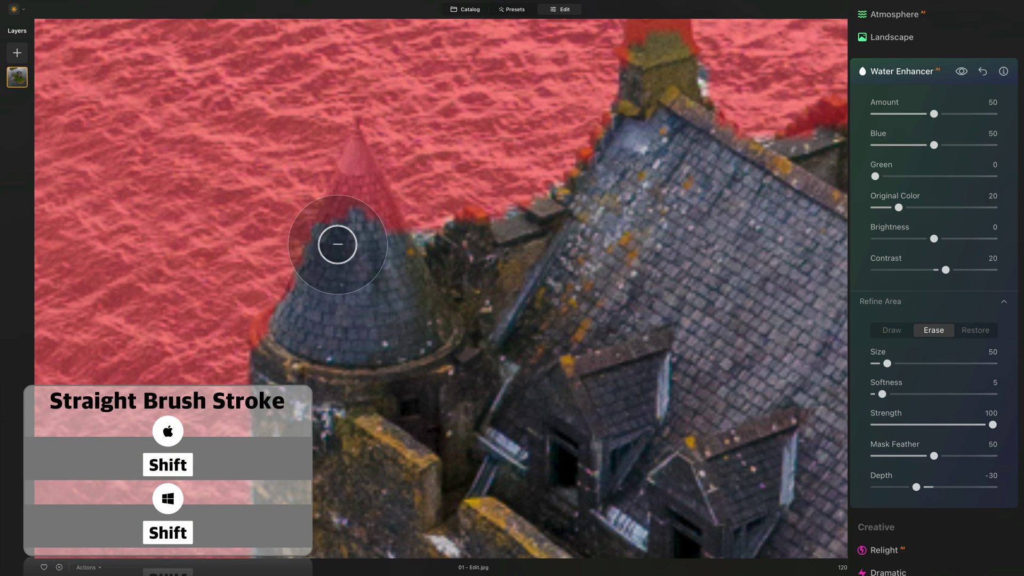
{"action": "left_click", "coordinate": [353, 154], "text": "shift"}
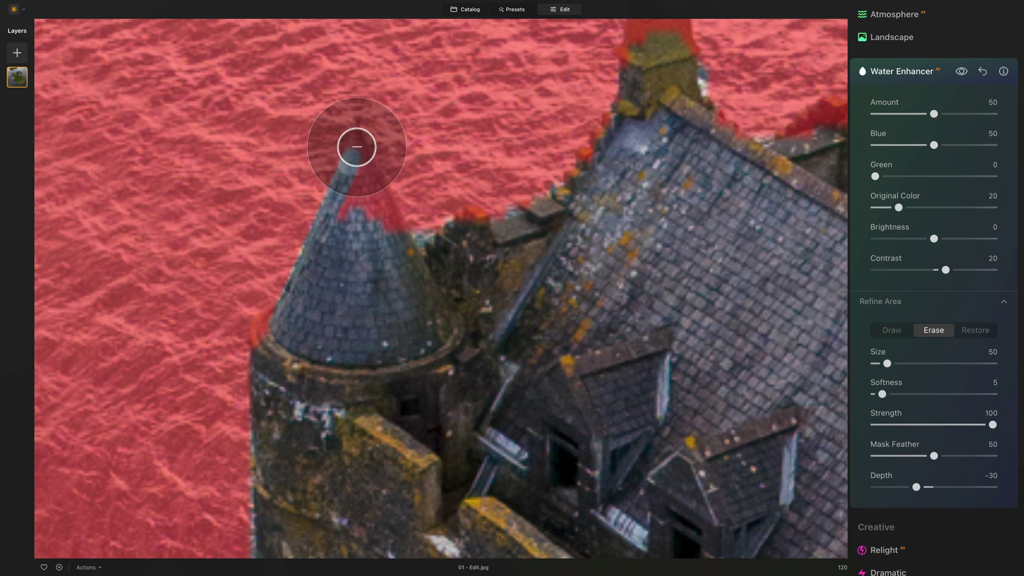
{"action": "left_click", "coordinate": [356, 146]}
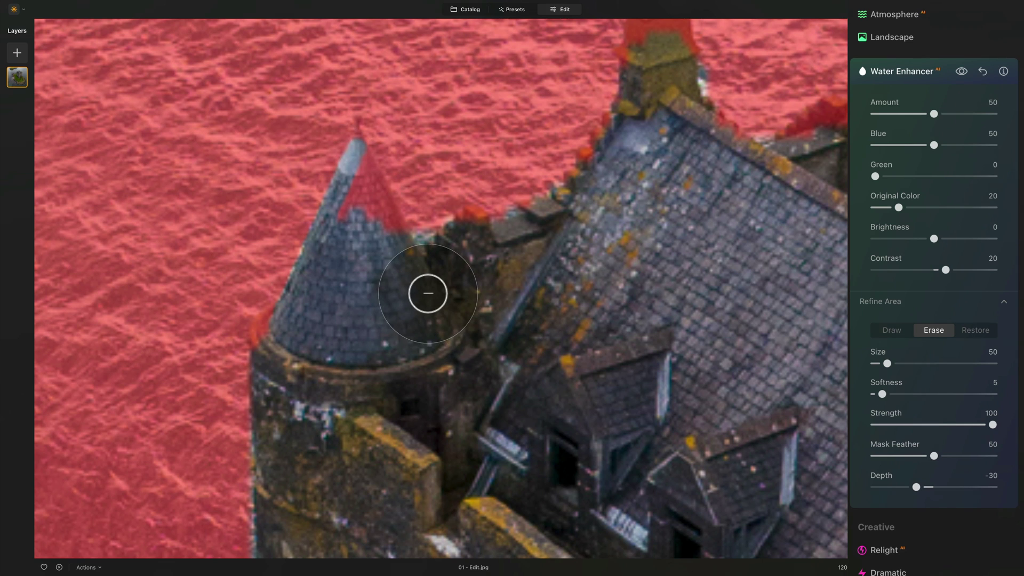
{"action": "left_click", "coordinate": [375, 193]}
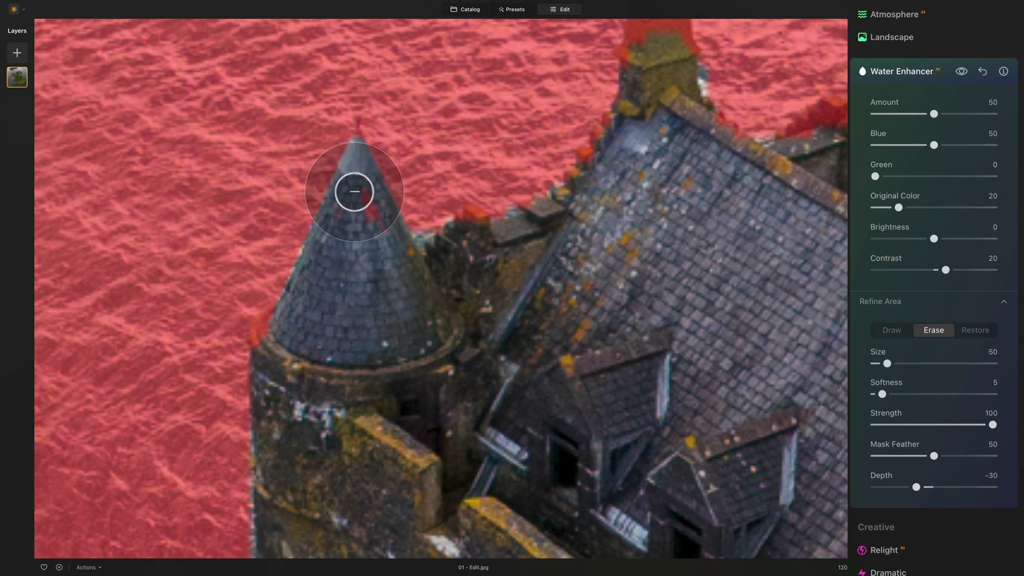
{"action": "left_click", "coordinate": [260, 329]}
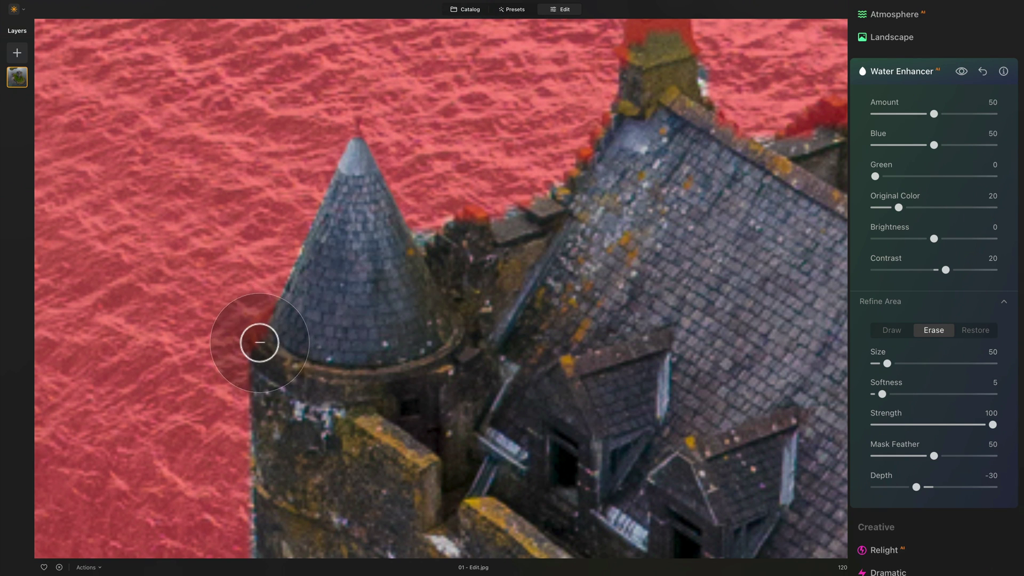
Step: Erase the water mask from the castle chimney nearest the conical turret
{"action": "scroll", "coordinate": [464, 330], "scroll_direction": "up", "scroll_amount": 5}
{"action": "scroll", "coordinate": [464, 330], "scroll_direction": "right", "scroll_amount": 3}
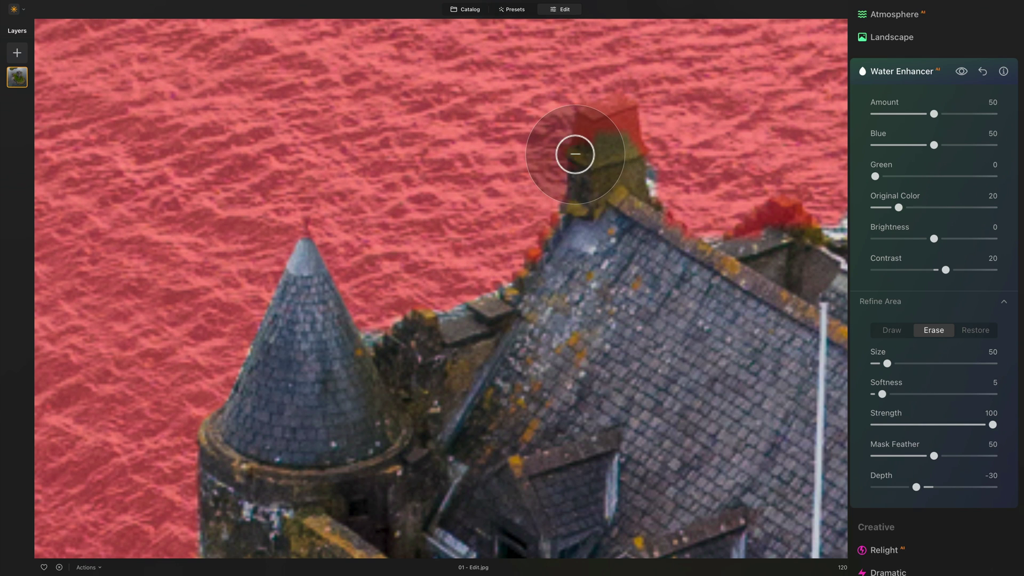
{"action": "mouse_move", "coordinate": [595, 139]}
{"action": "left_mouse_down"}
{"action": "mouse_move", "coordinate": [586, 114]}
{"action": "mouse_move", "coordinate": [617, 104]}
{"action": "mouse_move", "coordinate": [630, 112]}
{"action": "mouse_move", "coordinate": [628, 148]}
{"action": "mouse_move", "coordinate": [598, 119]}
{"action": "left_mouse_up"}
{"action": "mouse_move", "coordinate": [544, 297]}
{"action": "left_mouse_down"}
{"action": "mouse_move", "coordinate": [641, 314]}
{"action": "mouse_move", "coordinate": [322, 339]}
{"action": "mouse_move", "coordinate": [283, 324]}
{"action": "mouse_move", "coordinate": [454, 321]}
{"action": "mouse_move", "coordinate": [562, 288]}
{"action": "left_mouse_up"}
{"action": "scroll", "coordinate": [544, 354], "scroll_direction": "down", "scroll_amount": 5}
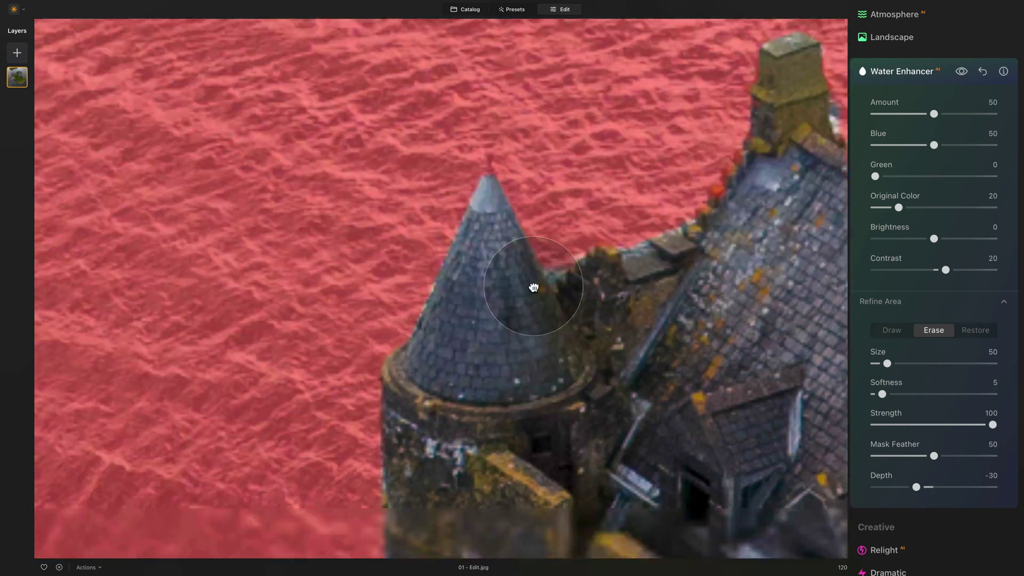
Step: Erase the water mask from the shallow water beside the castle island's sandy beach with a brush Size of 98
{"action": "scroll", "coordinate": [603, 369], "scroll_direction": "down", "scroll_amount": 10}
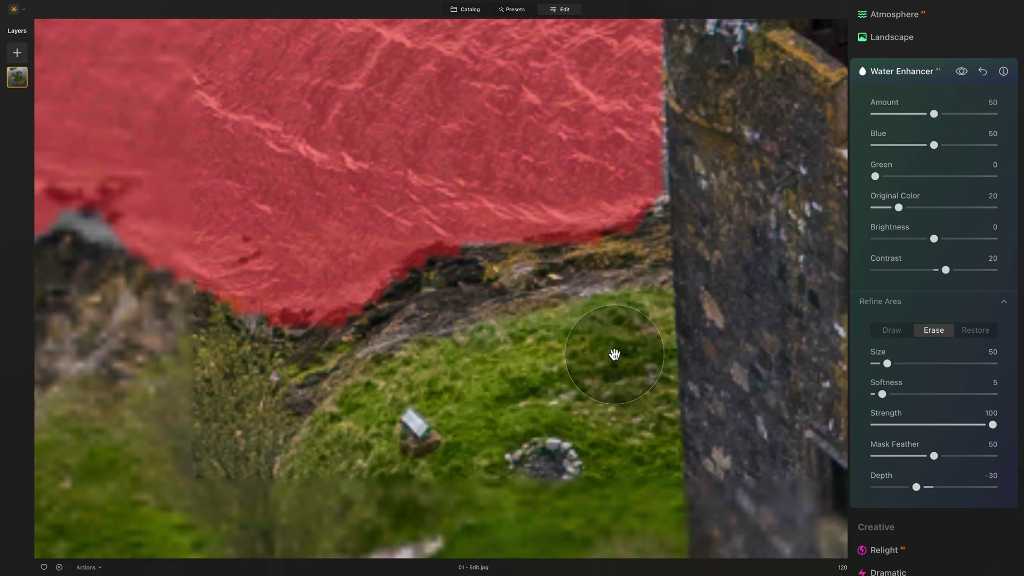
{"action": "scroll", "coordinate": [411, 418], "scroll_direction": "down", "scroll_amount": 10}
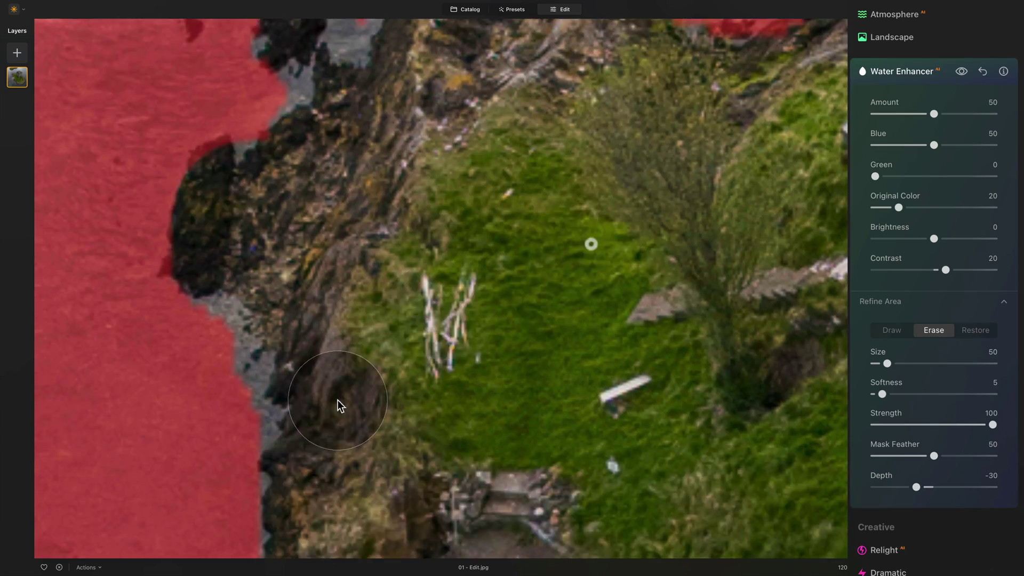
{"action": "left_click_drag", "start_coordinate": [338, 405], "coordinate": [366, 183]}
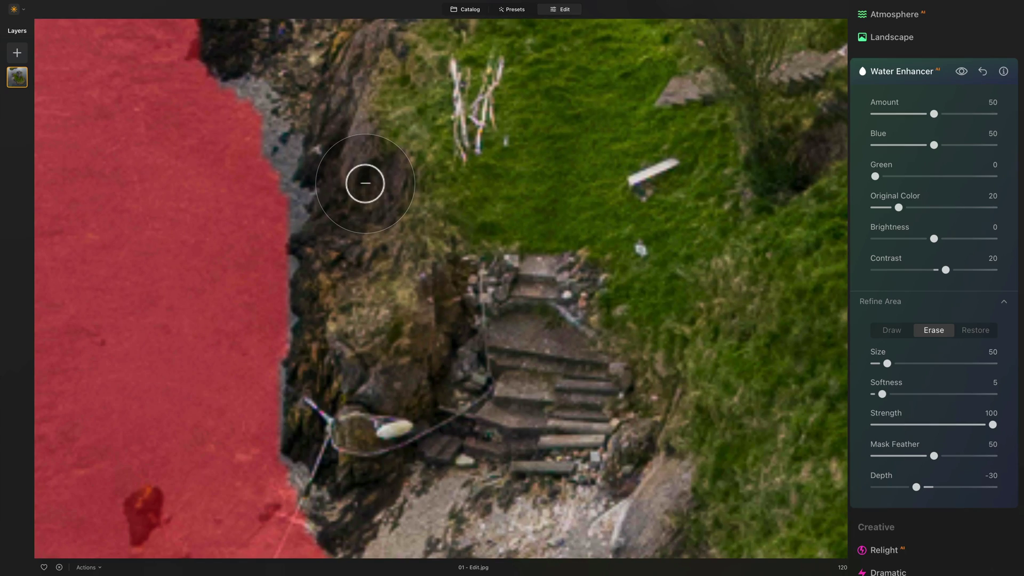
{"action": "scroll", "coordinate": [365, 183], "scroll_direction": "up", "scroll_amount": 10}
{"action": "scroll", "coordinate": [487, 226], "scroll_direction": "down", "scroll_amount": 3}
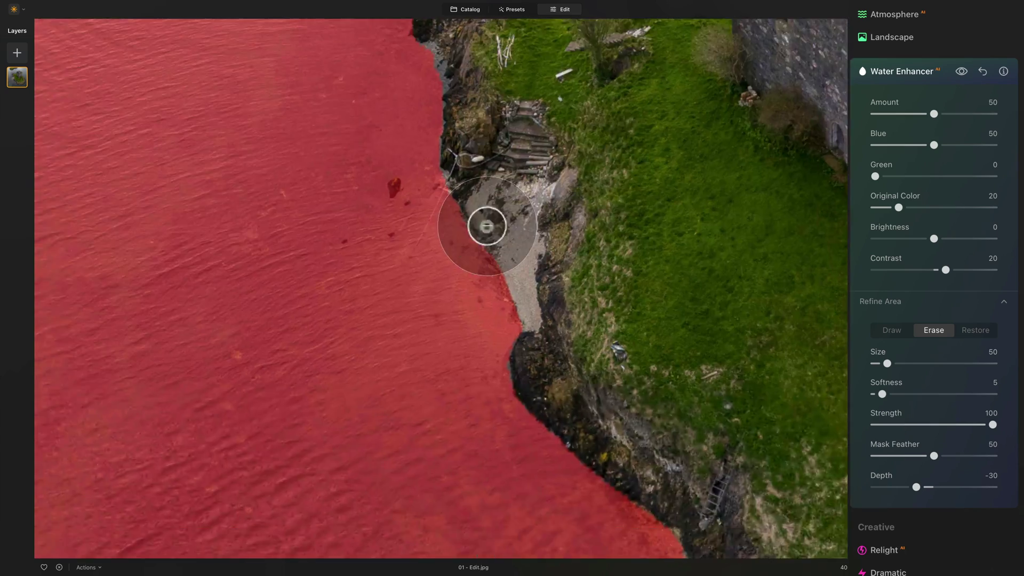
{"action": "key", "text": "bracketright"}
{"action": "key", "text": "bracketright"}
{"action": "key", "text": "bracketright"}
{"action": "key", "text": "bracketright"}
{"action": "mouse_move", "coordinate": [480, 229]}
{"action": "left_mouse_down"}
{"action": "mouse_move", "coordinate": [396, 270]}
{"action": "mouse_move", "coordinate": [413, 288]}
{"action": "left_mouse_up"}
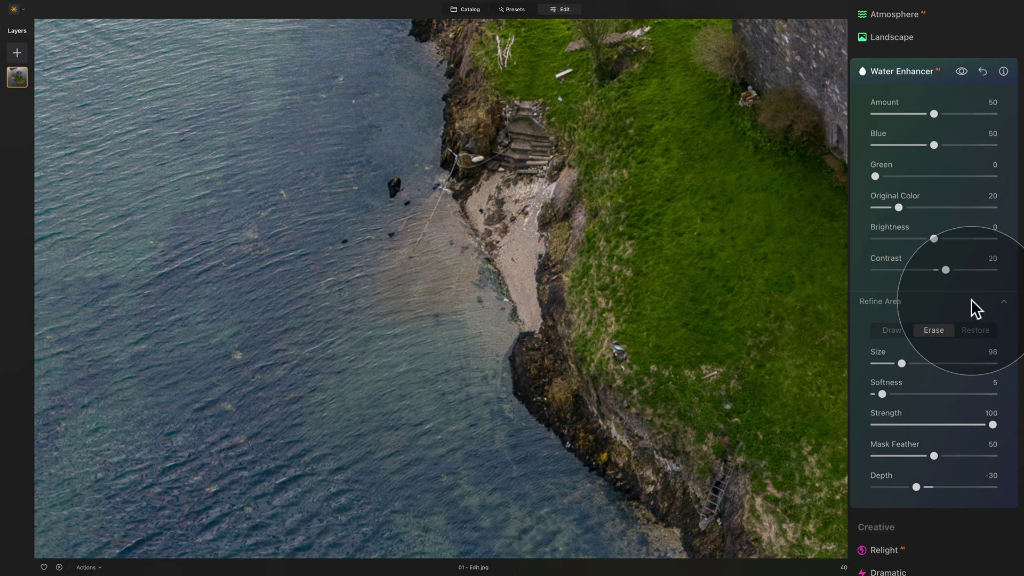
Step: Restore the original water mask over the erased shallows beside the sandy beach
{"action": "left_click", "coordinate": [975, 330]}
{"action": "mouse_move", "coordinate": [451, 187]}
{"action": "left_mouse_down"}
{"action": "mouse_move", "coordinate": [424, 204]}
{"action": "mouse_move", "coordinate": [374, 265]}
{"action": "left_mouse_up"}
{"action": "mouse_move", "coordinate": [326, 320]}
{"action": "left_mouse_down"}
{"action": "mouse_move", "coordinate": [427, 336]}
{"action": "mouse_move", "coordinate": [416, 137]}
{"action": "left_mouse_up"}
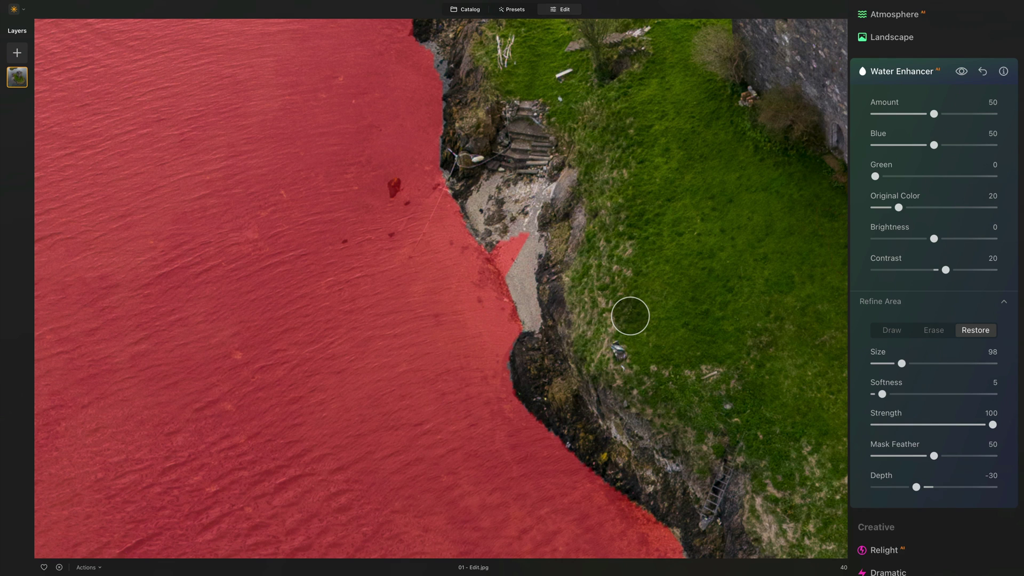
Step: Erase the mask from the beach and its adjoining shallows, and paint the water area back in with the Draw brush
{"action": "left_click", "coordinate": [944, 331]}
{"action": "mouse_move", "coordinate": [514, 263]}
{"action": "left_mouse_down"}
{"action": "mouse_move", "coordinate": [480, 199]}
{"action": "mouse_move", "coordinate": [459, 286]}
{"action": "mouse_move", "coordinate": [443, 234]}
{"action": "mouse_move", "coordinate": [446, 251]}
{"action": "left_mouse_up"}
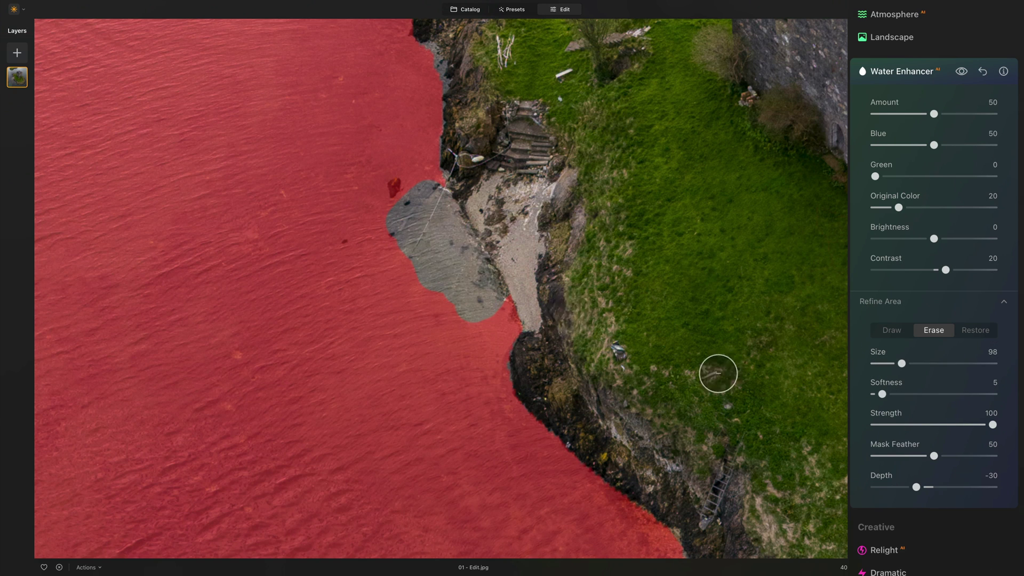
{"action": "left_click", "coordinate": [888, 332]}
{"action": "mouse_move", "coordinate": [427, 187]}
{"action": "left_mouse_down"}
{"action": "mouse_move", "coordinate": [489, 302]}
{"action": "mouse_move", "coordinate": [459, 274]}
{"action": "mouse_move", "coordinate": [432, 281]}
{"action": "mouse_move", "coordinate": [393, 242]}
{"action": "mouse_move", "coordinate": [379, 254]}
{"action": "left_mouse_up"}
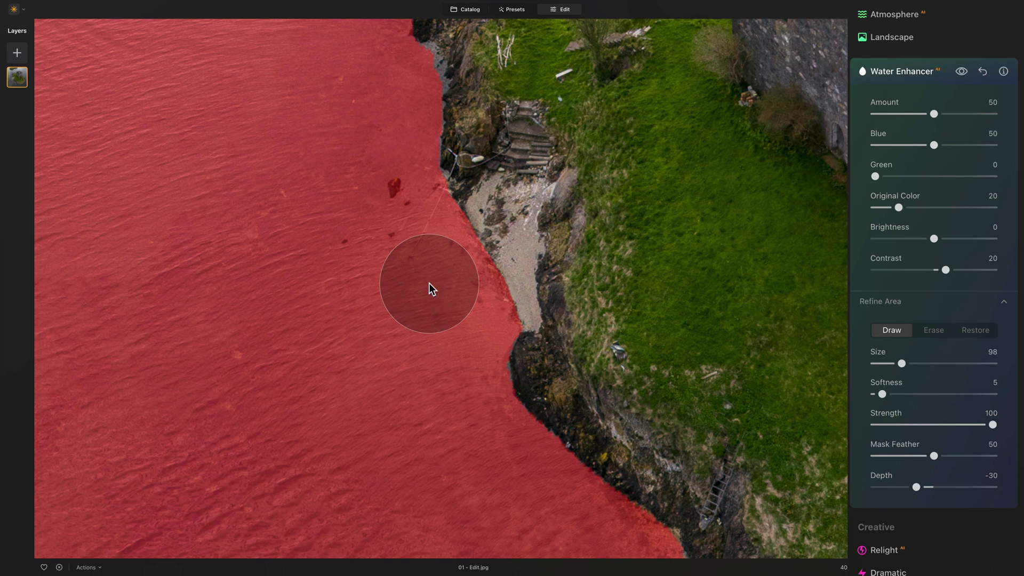
Step: Try a Mask Feather of 0 on the rocky shoreline near the ladder, and reset it to the default 50
{"action": "scroll", "coordinate": [428, 283], "scroll_direction": "down", "scroll_amount": 5}
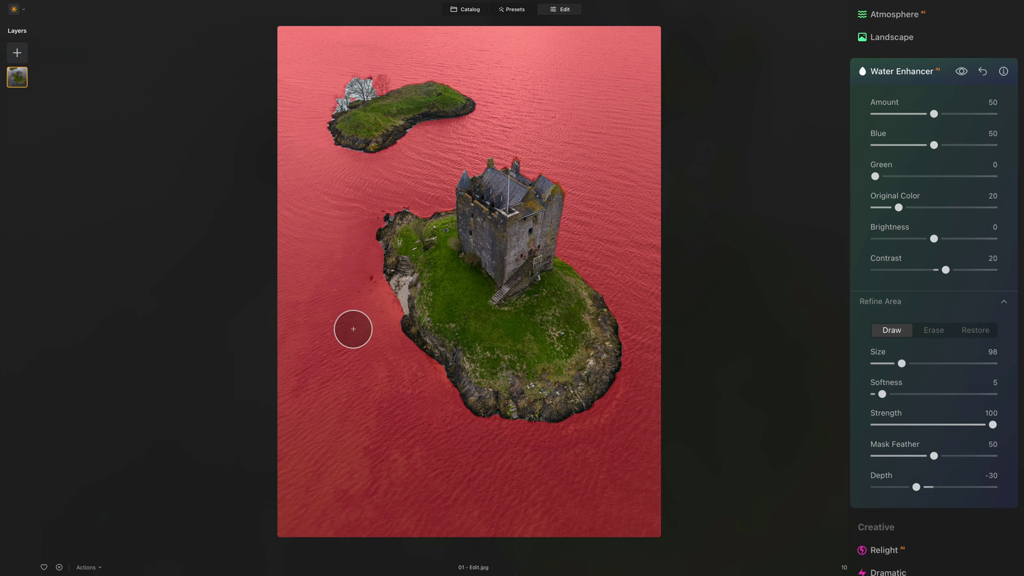
{"action": "scroll", "coordinate": [353, 328], "scroll_direction": "up", "scroll_amount": 5}
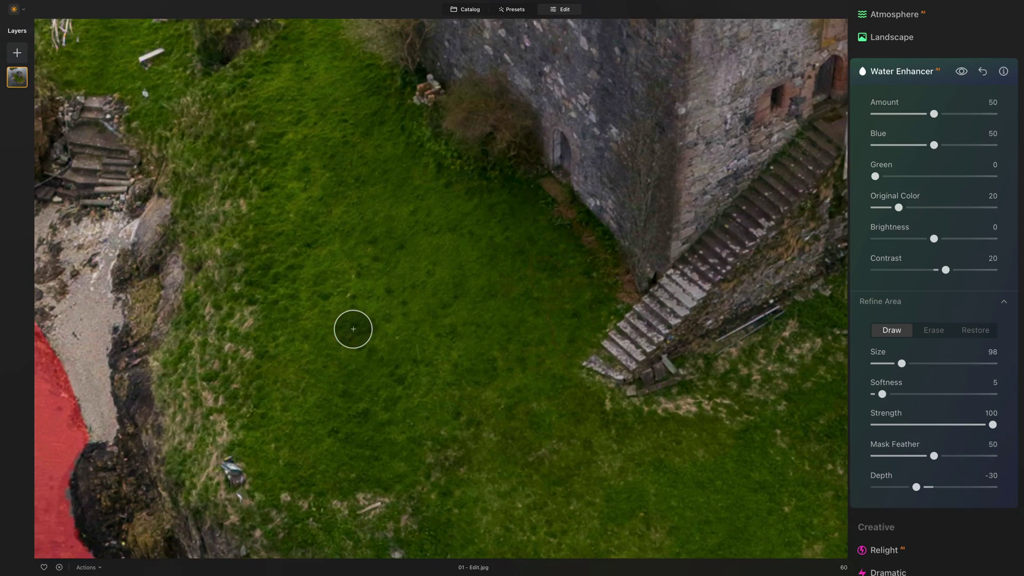
{"action": "left_click_drag", "start_coordinate": [280, 351], "coordinate": [541, 30]}
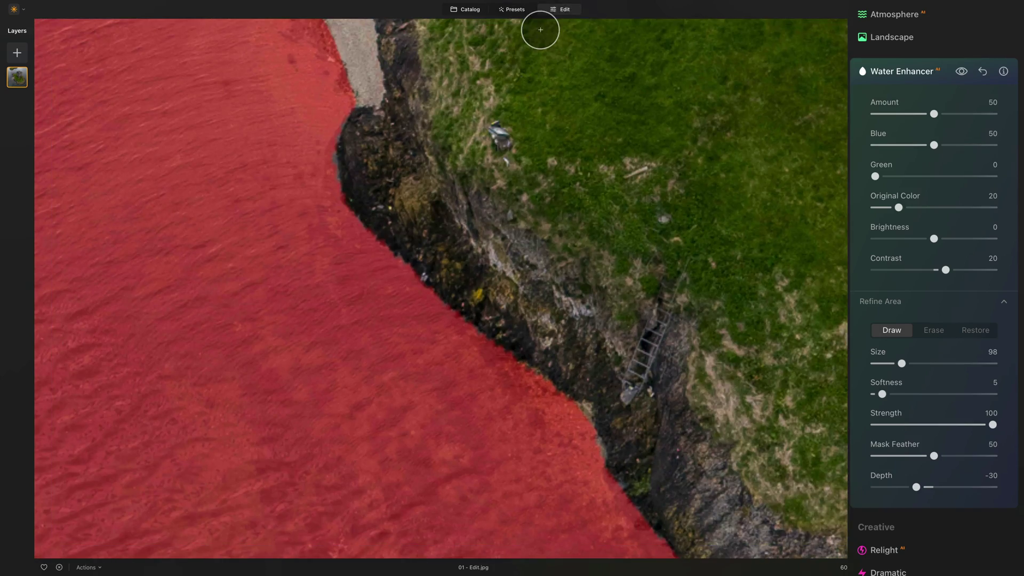
{"action": "scroll", "coordinate": [538, 28], "scroll_direction": "up", "scroll_amount": 2}
{"action": "scroll", "coordinate": [656, 244], "scroll_direction": "up", "scroll_amount": 3}
{"action": "left_click_drag", "start_coordinate": [656, 245], "coordinate": [440, 208]}
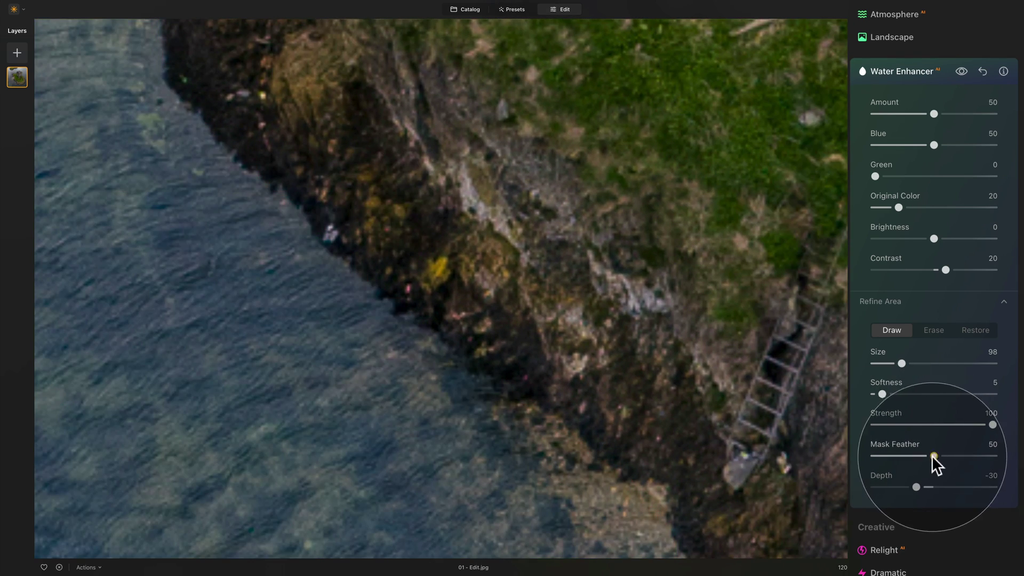
{"action": "mouse_move", "coordinate": [933, 454]}
{"action": "left_mouse_down"}
{"action": "mouse_move", "coordinate": [993, 455]}
{"action": "mouse_move", "coordinate": [875, 456]}
{"action": "left_mouse_up"}
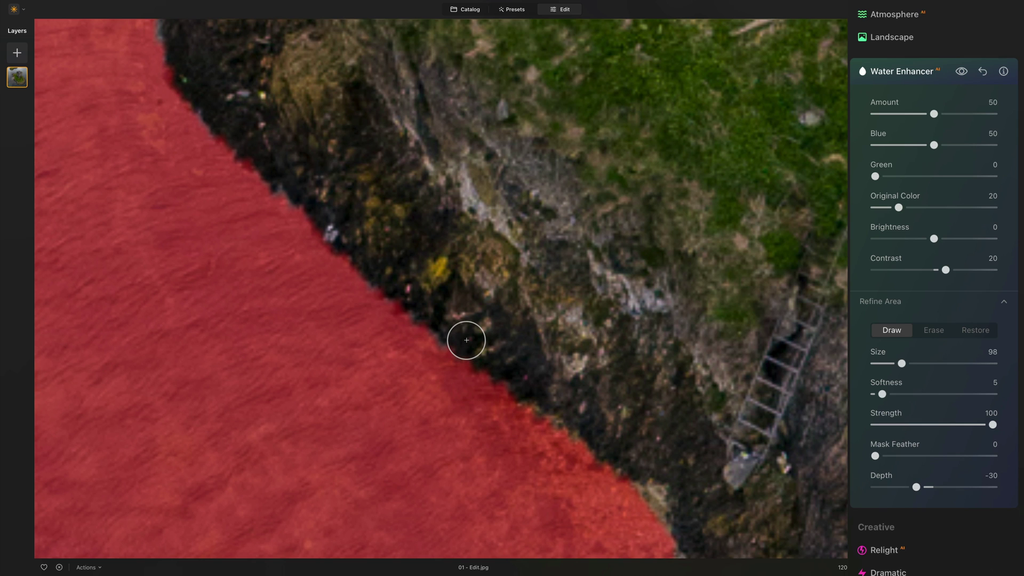
{"action": "double_click", "coordinate": [897, 442]}
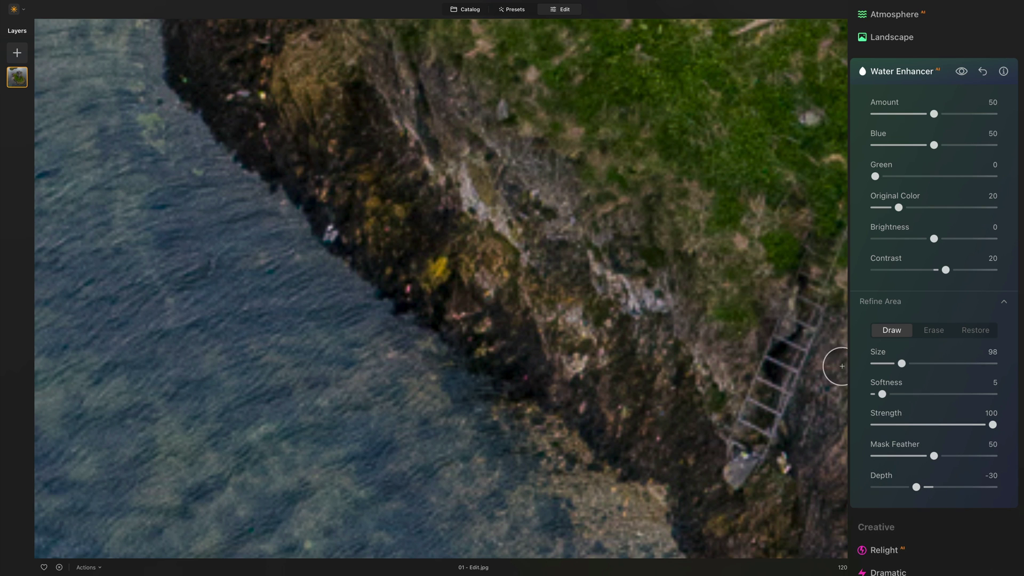
Step: Try a Depth of 100 with the whole photo in view, and reset it to the default -30
{"action": "key", "text": "ctrl+0"}
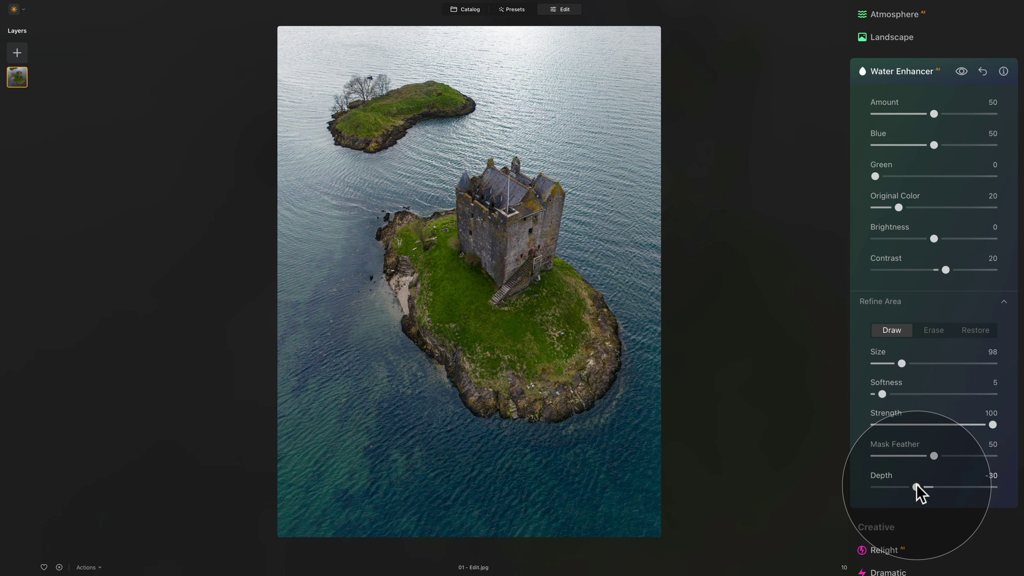
{"action": "left_click_drag", "start_coordinate": [916, 484], "coordinate": [998, 492]}
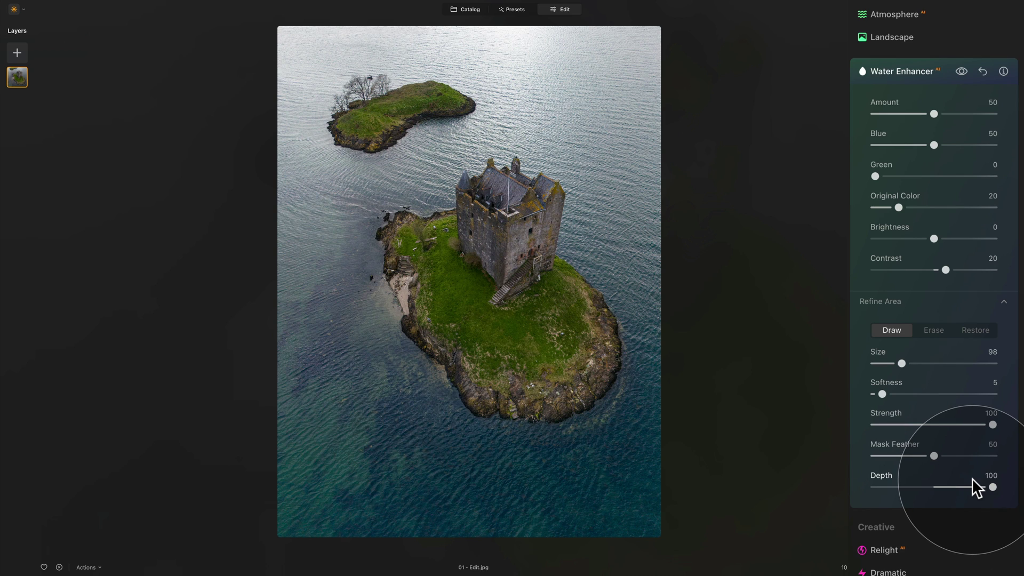
{"action": "left_click", "coordinate": [879, 474]}
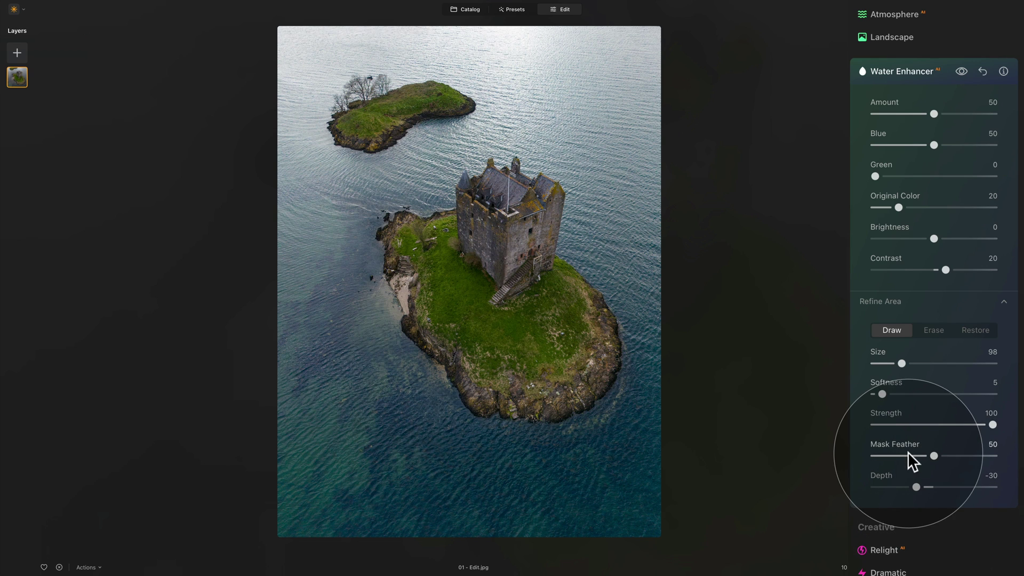